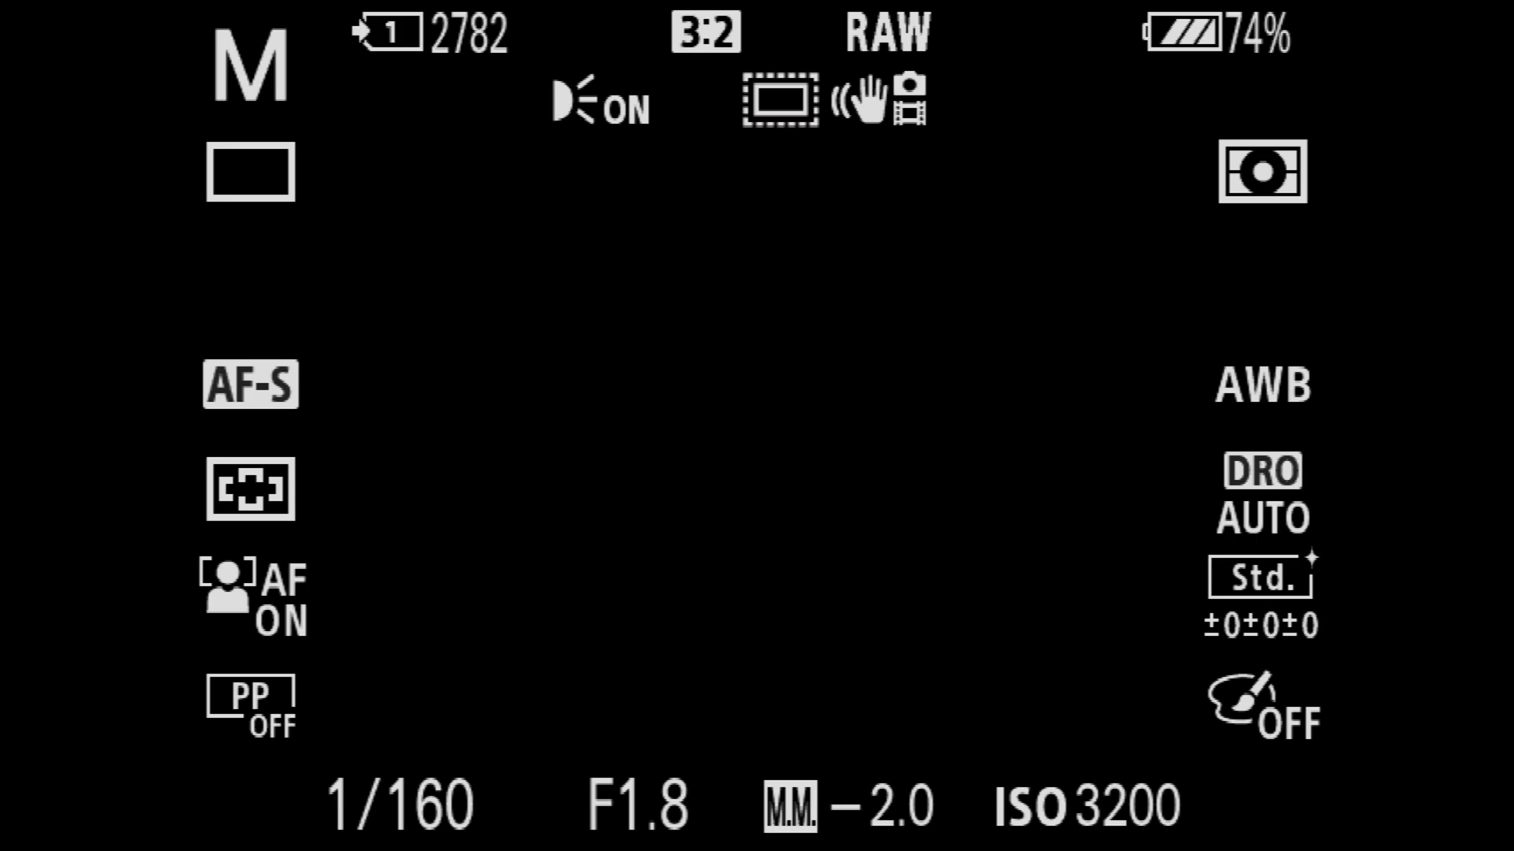
- Look through the camera's Network1 menu at the smartphone control settings, then back out
key("Up")
key("Right")
key("Right")
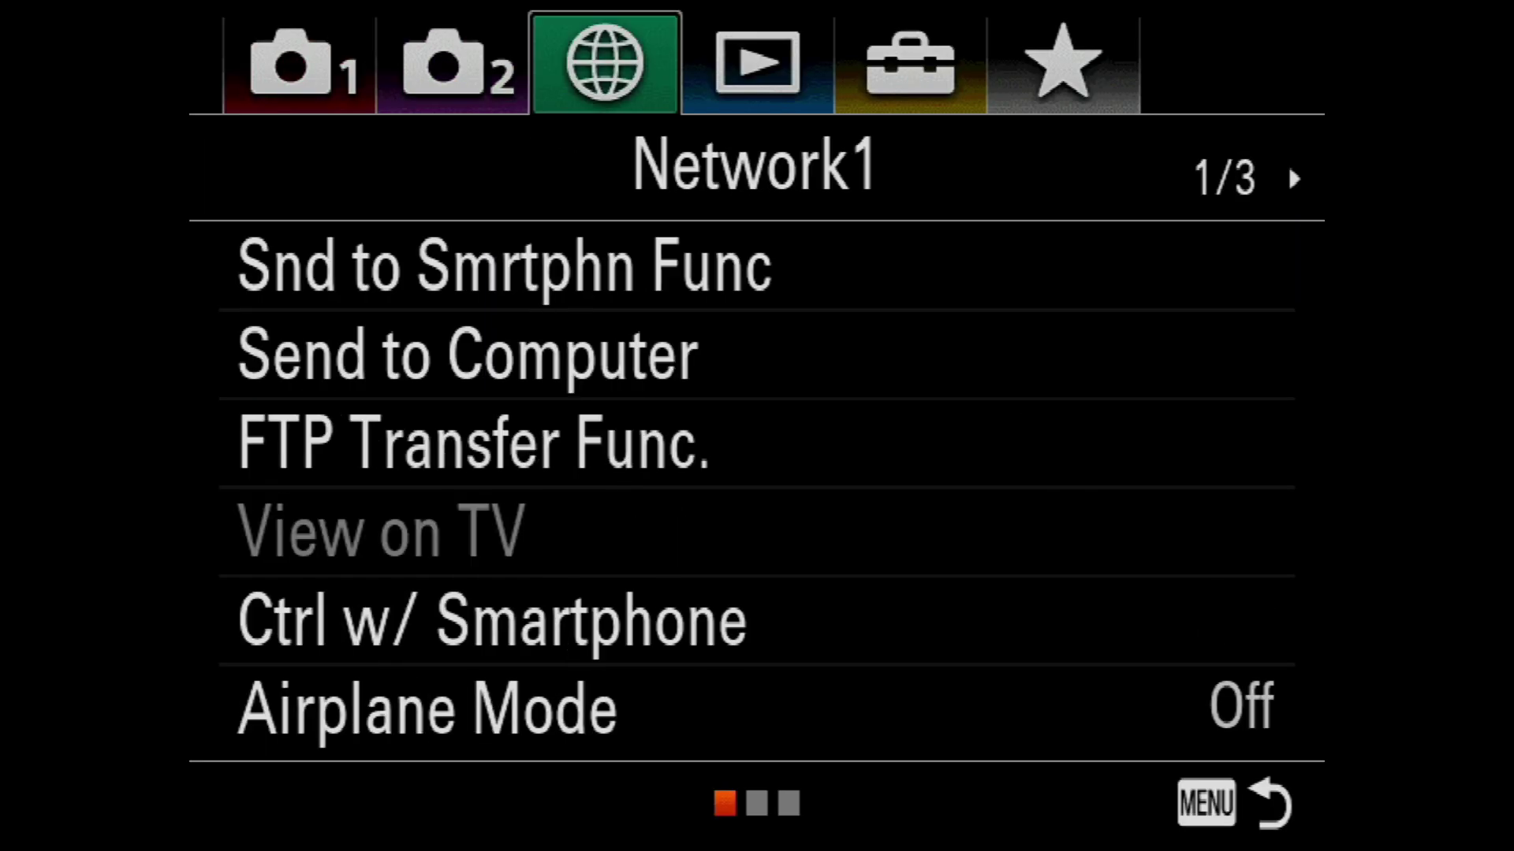
key("Down")
key("Down")
key("Down")
key("Down")
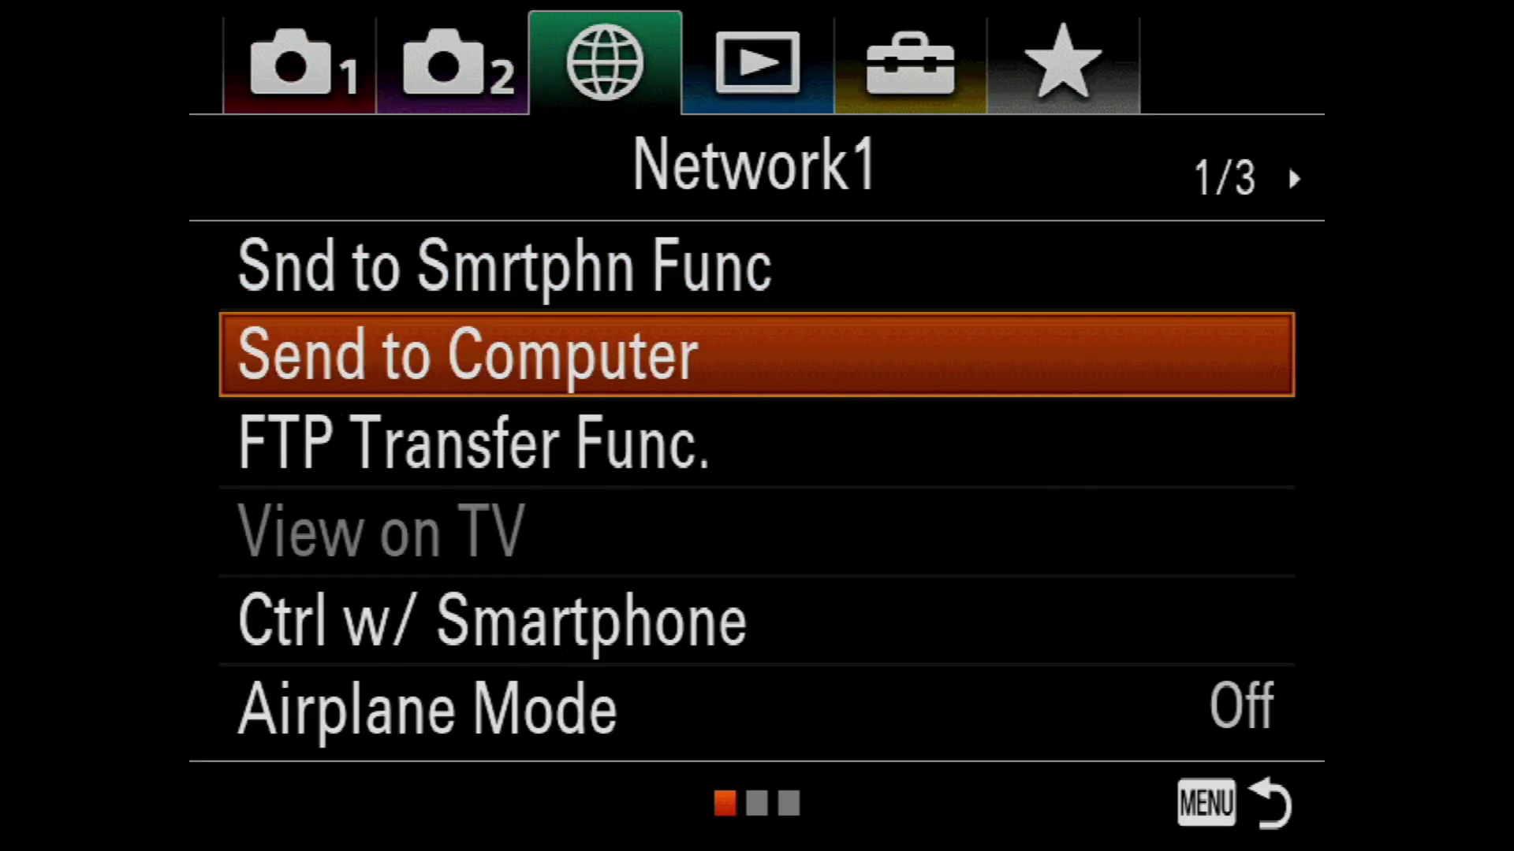
key("Return")
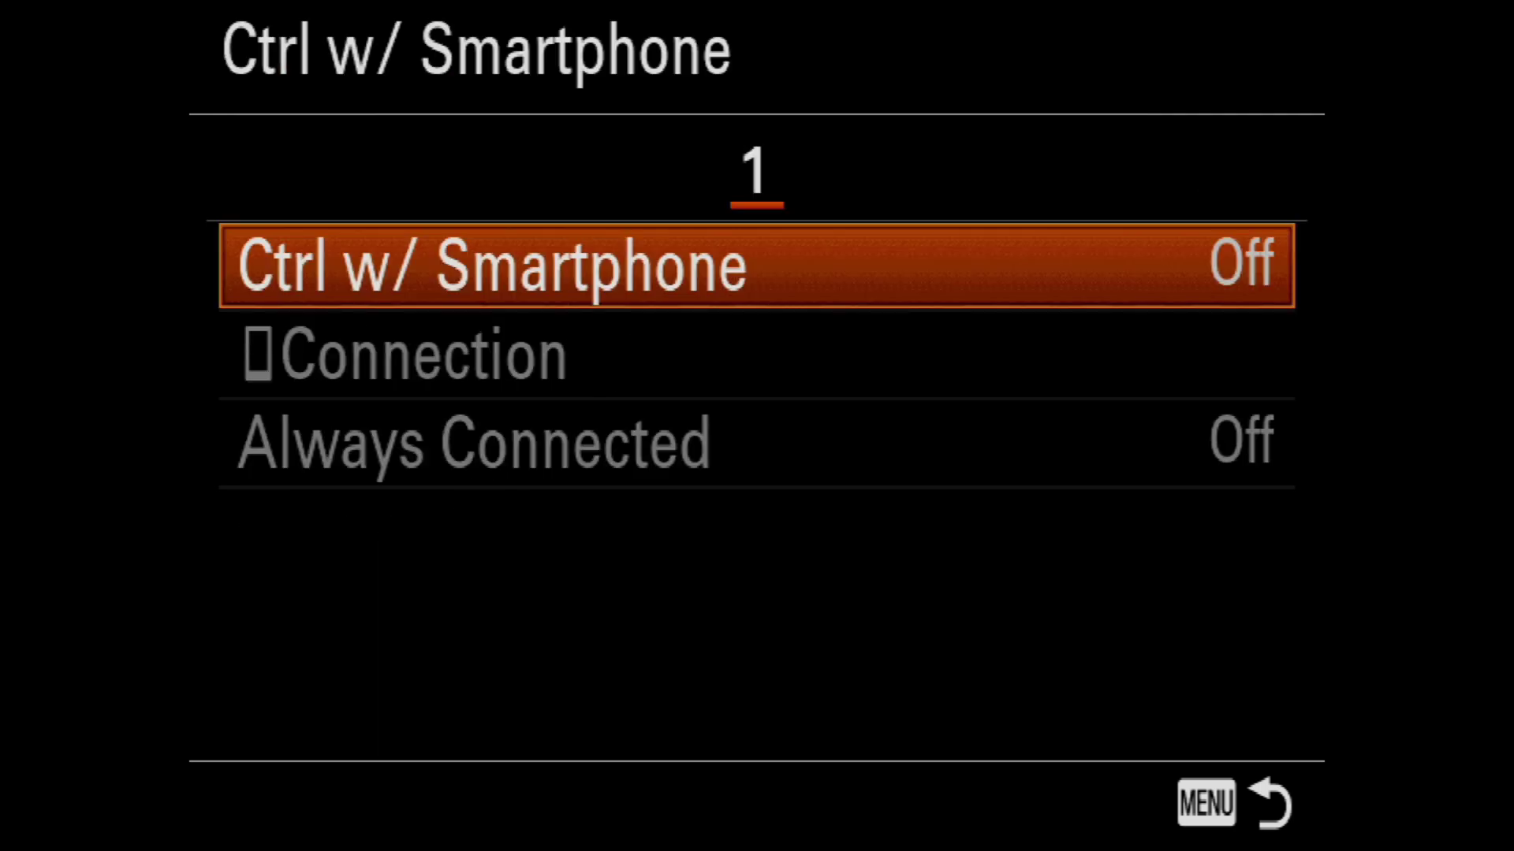
key("Escape")
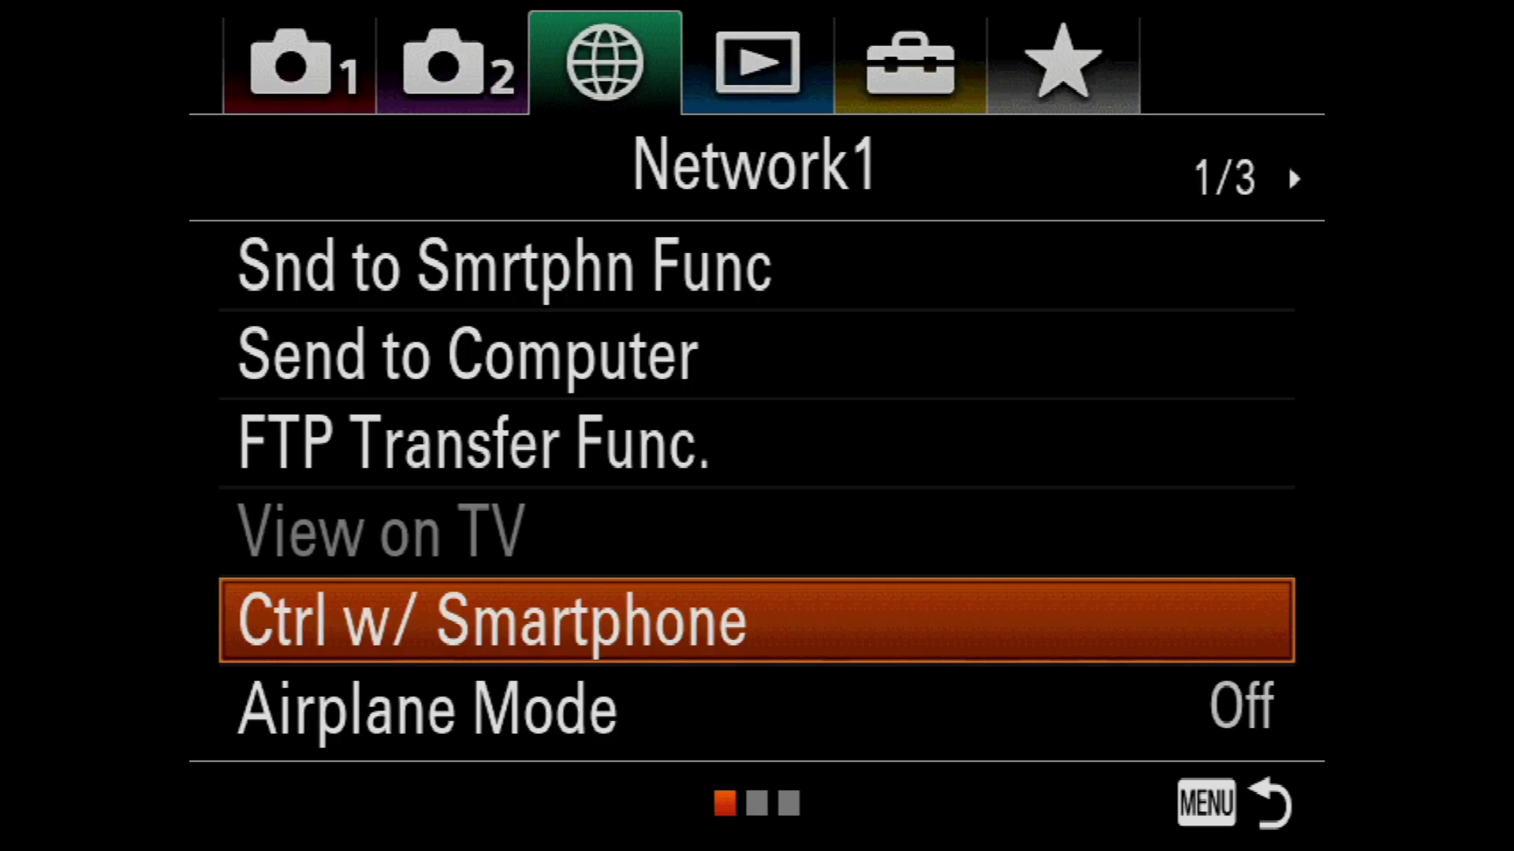
- Set USB Connection on the camera's Setup4 page to PC Remote
key("Up")
key("Up")
key("Up")
key("Up")
key("Up")
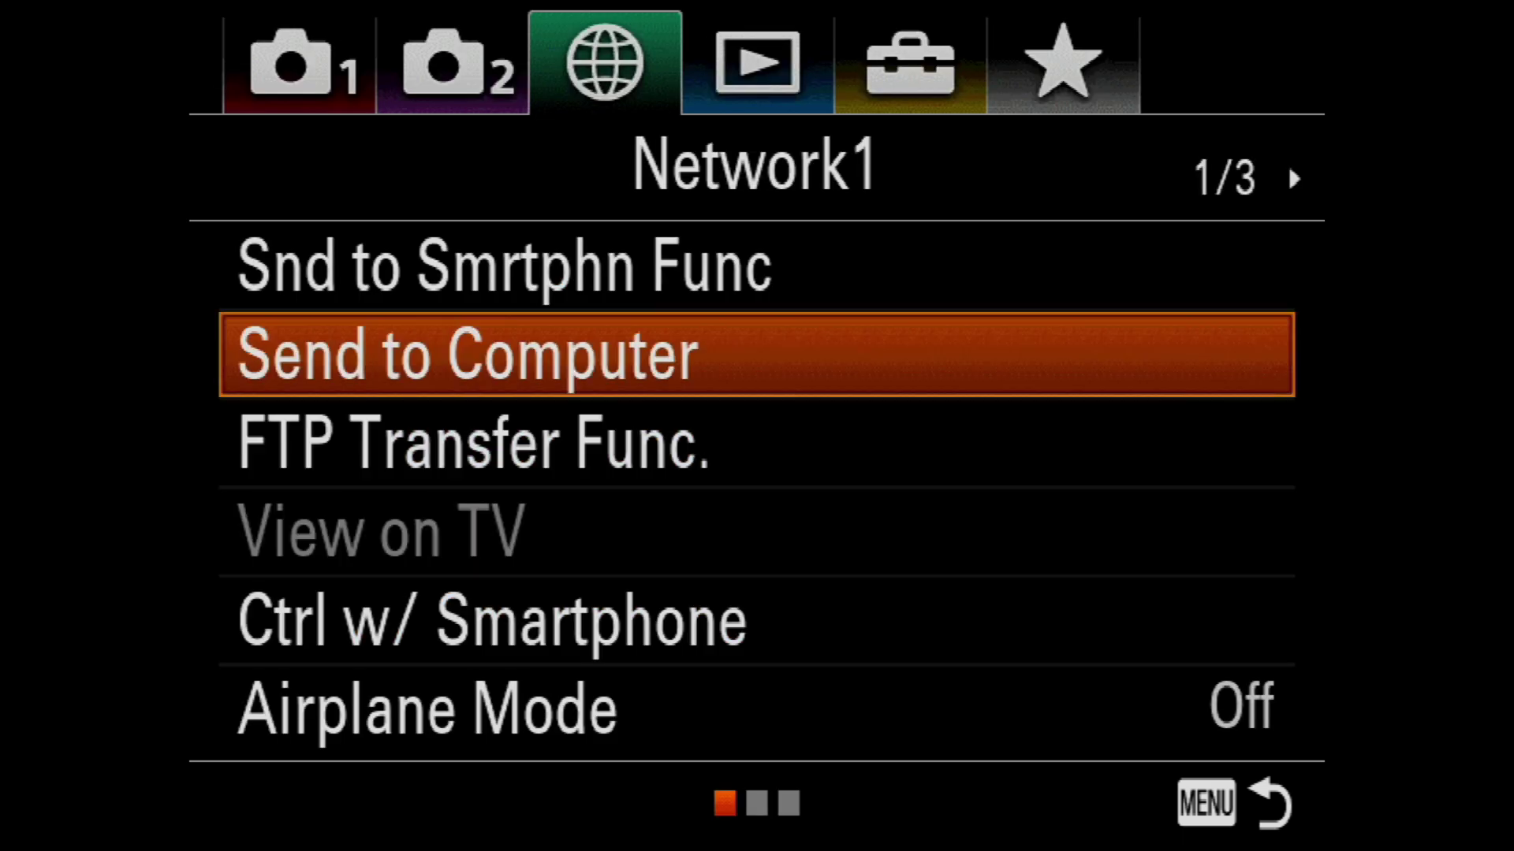
key("Right")
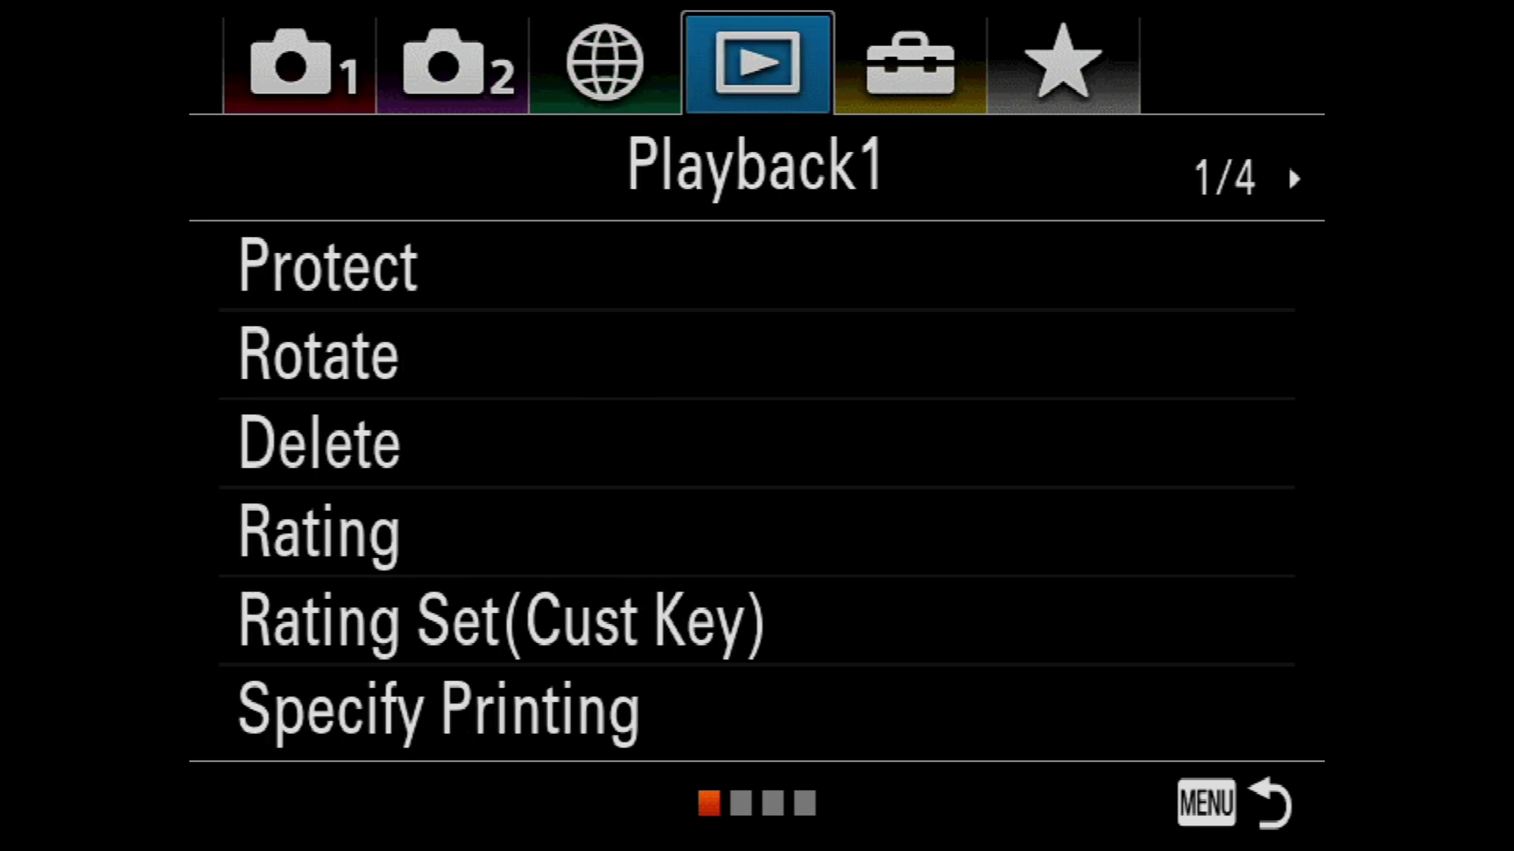
key("Right")
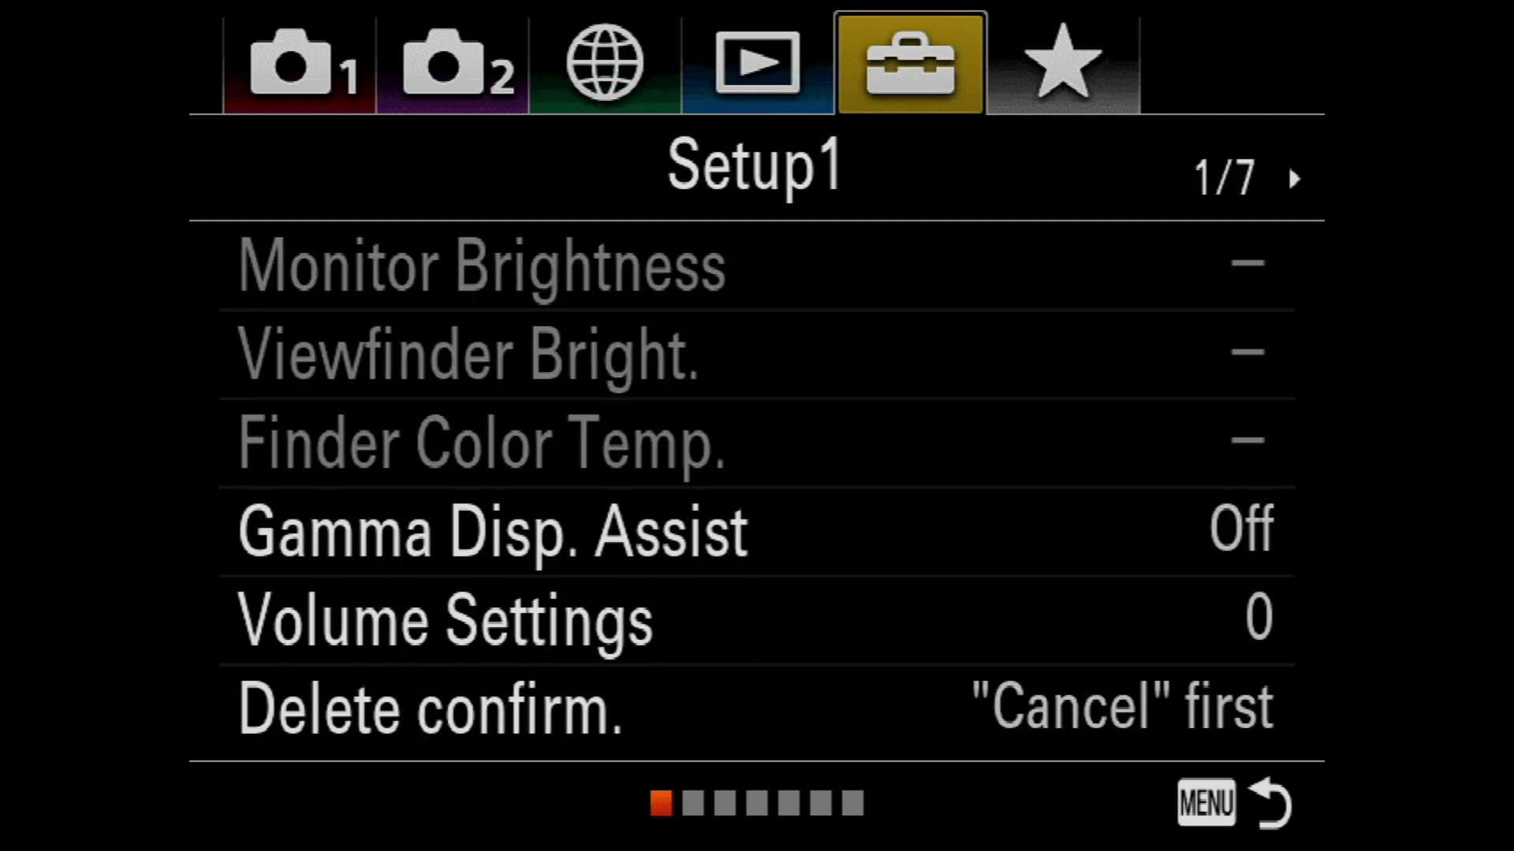
key("Down")
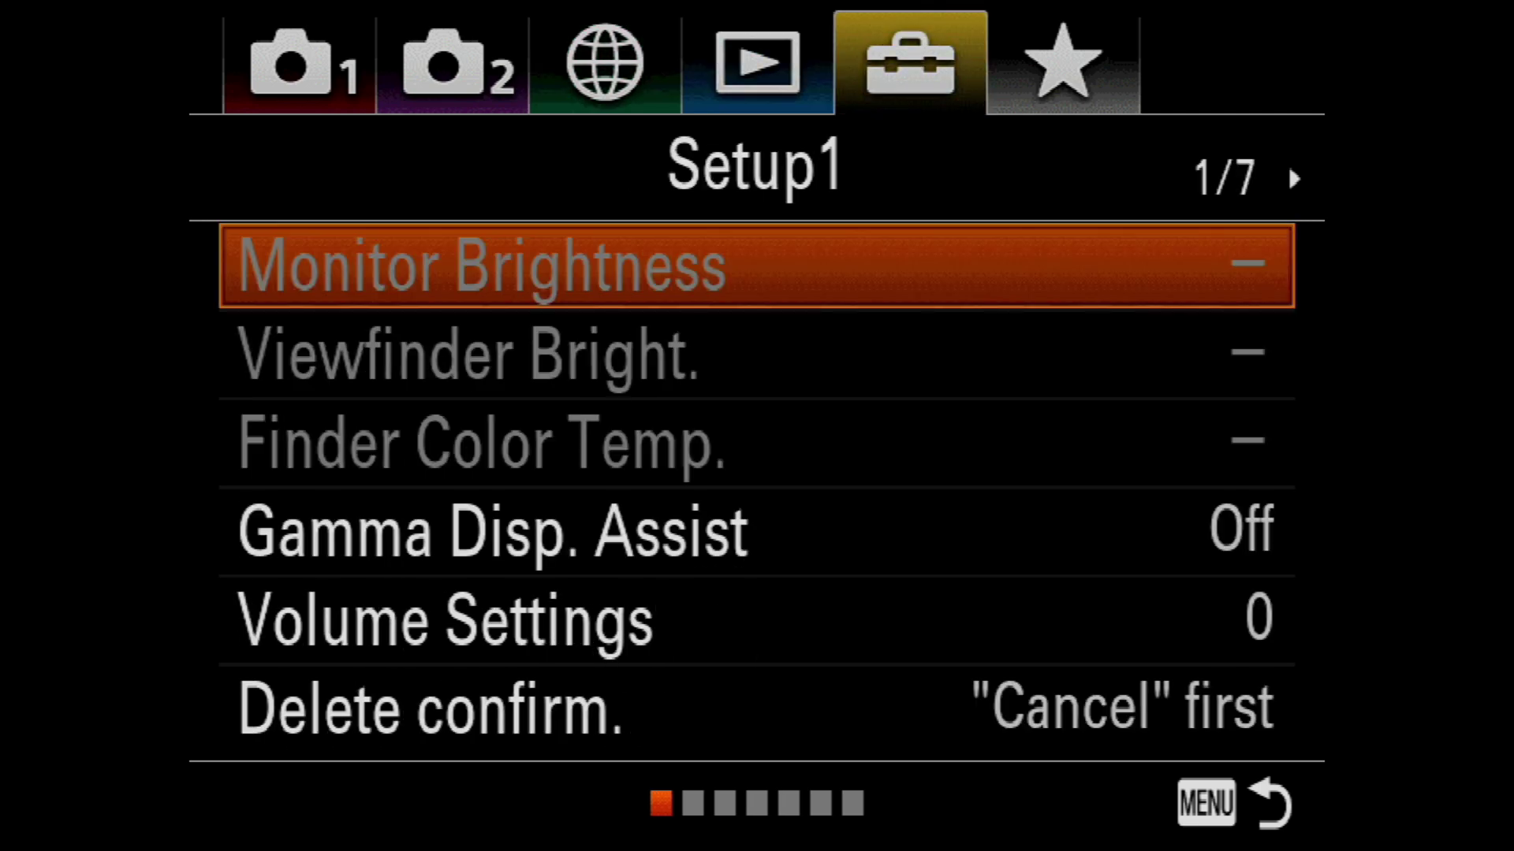
key("Right")
key("Right")
key("Right")
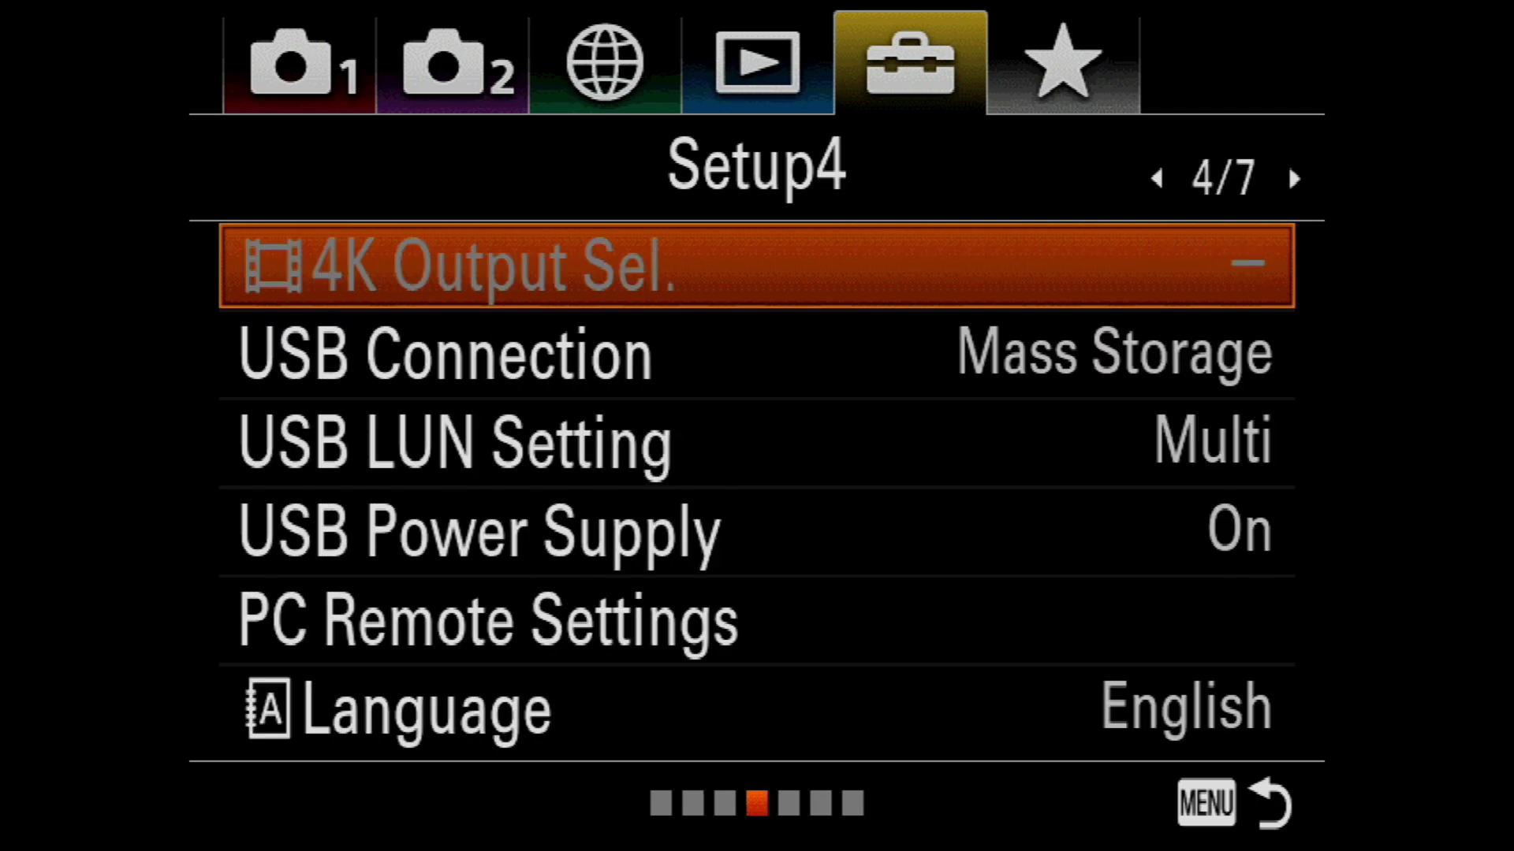
key("Right")
key("Left")
key("Down")
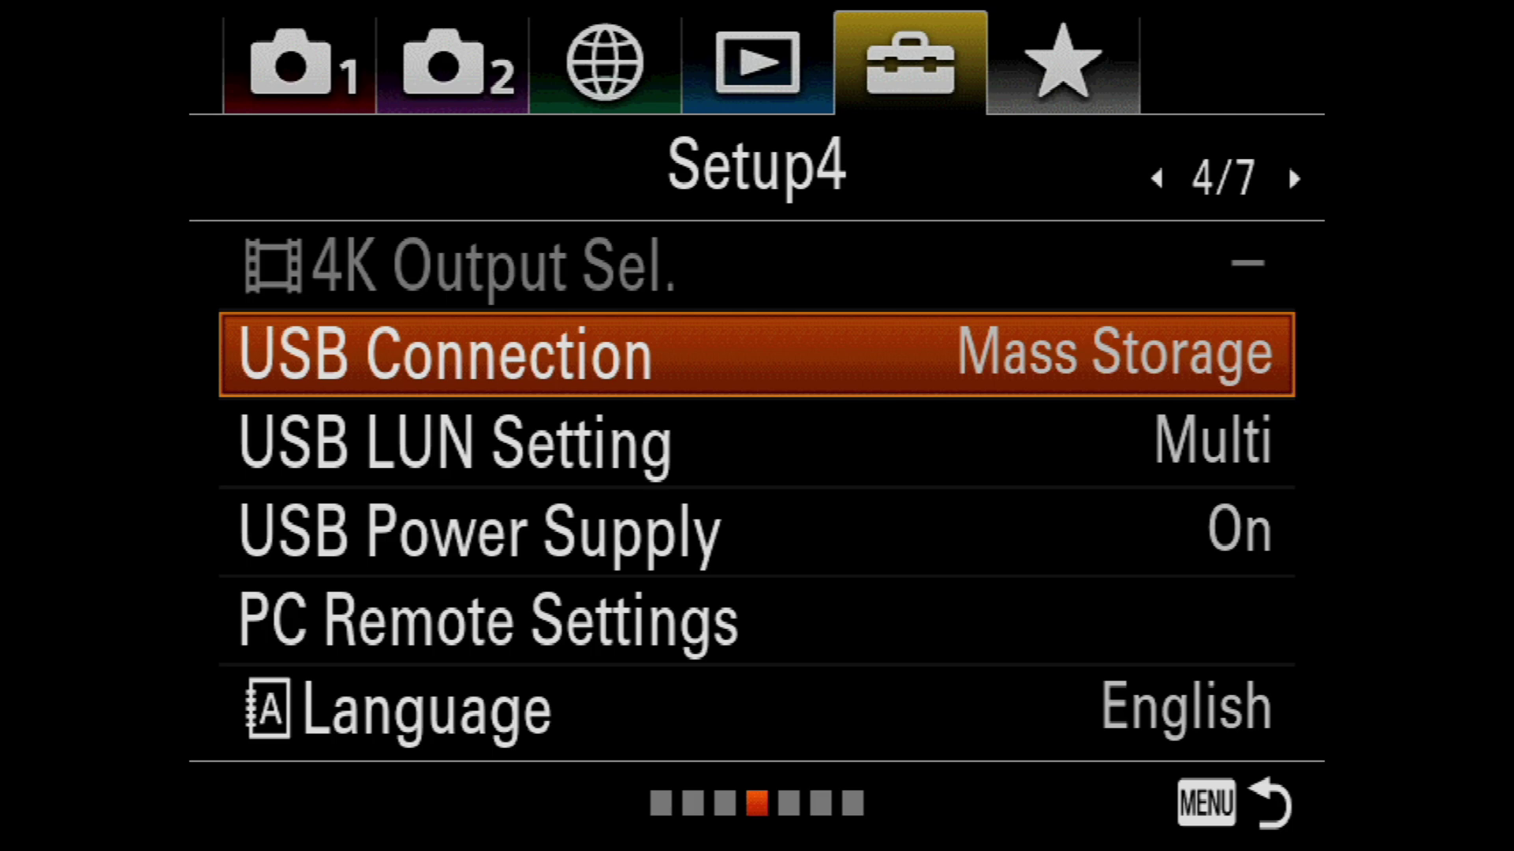
key("Return")
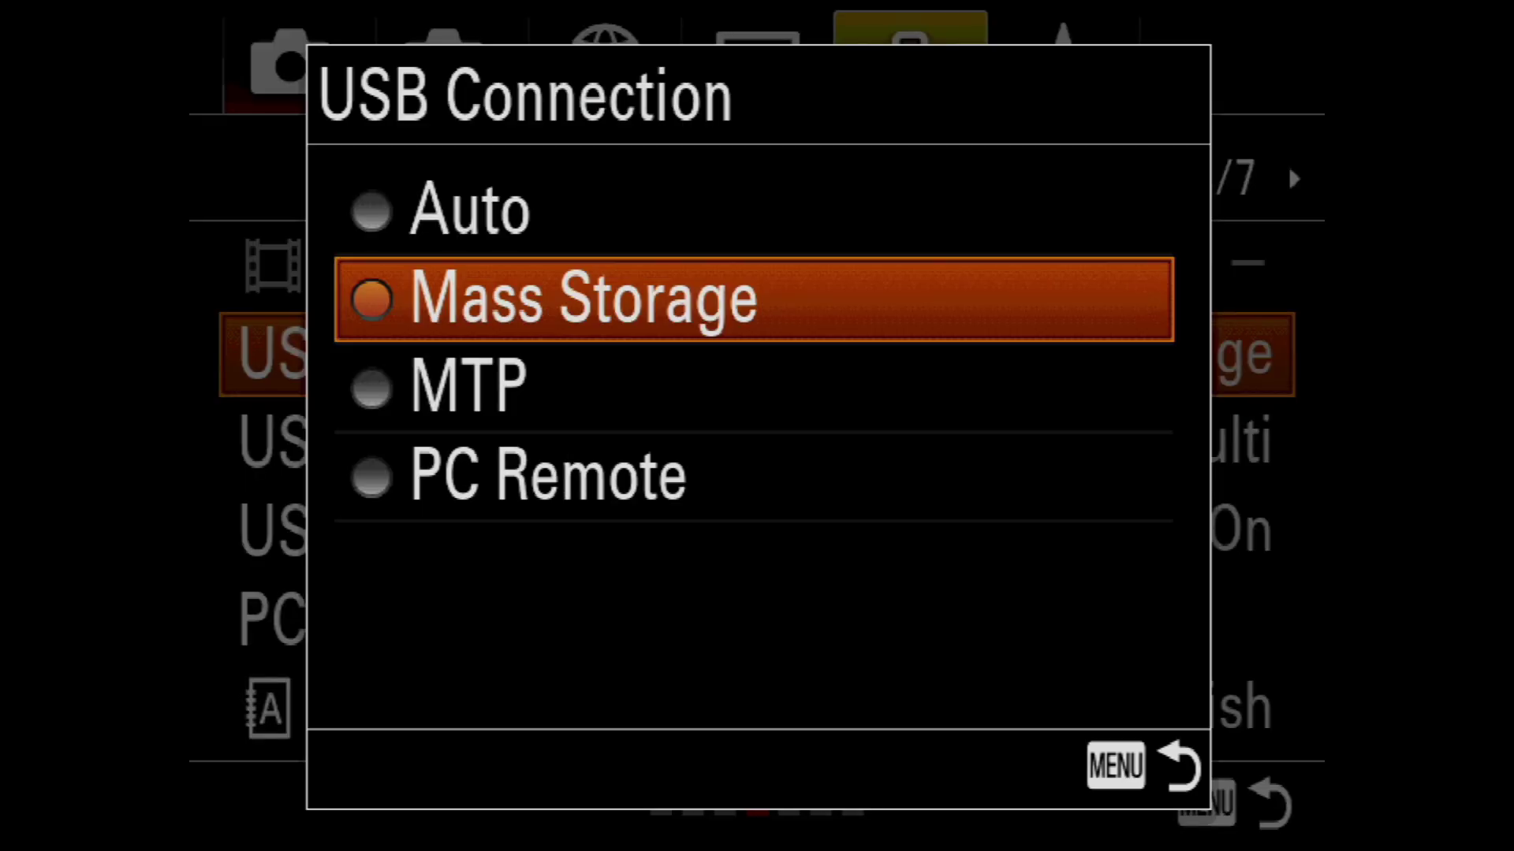
key("Down")
key("Down")
key("Return")
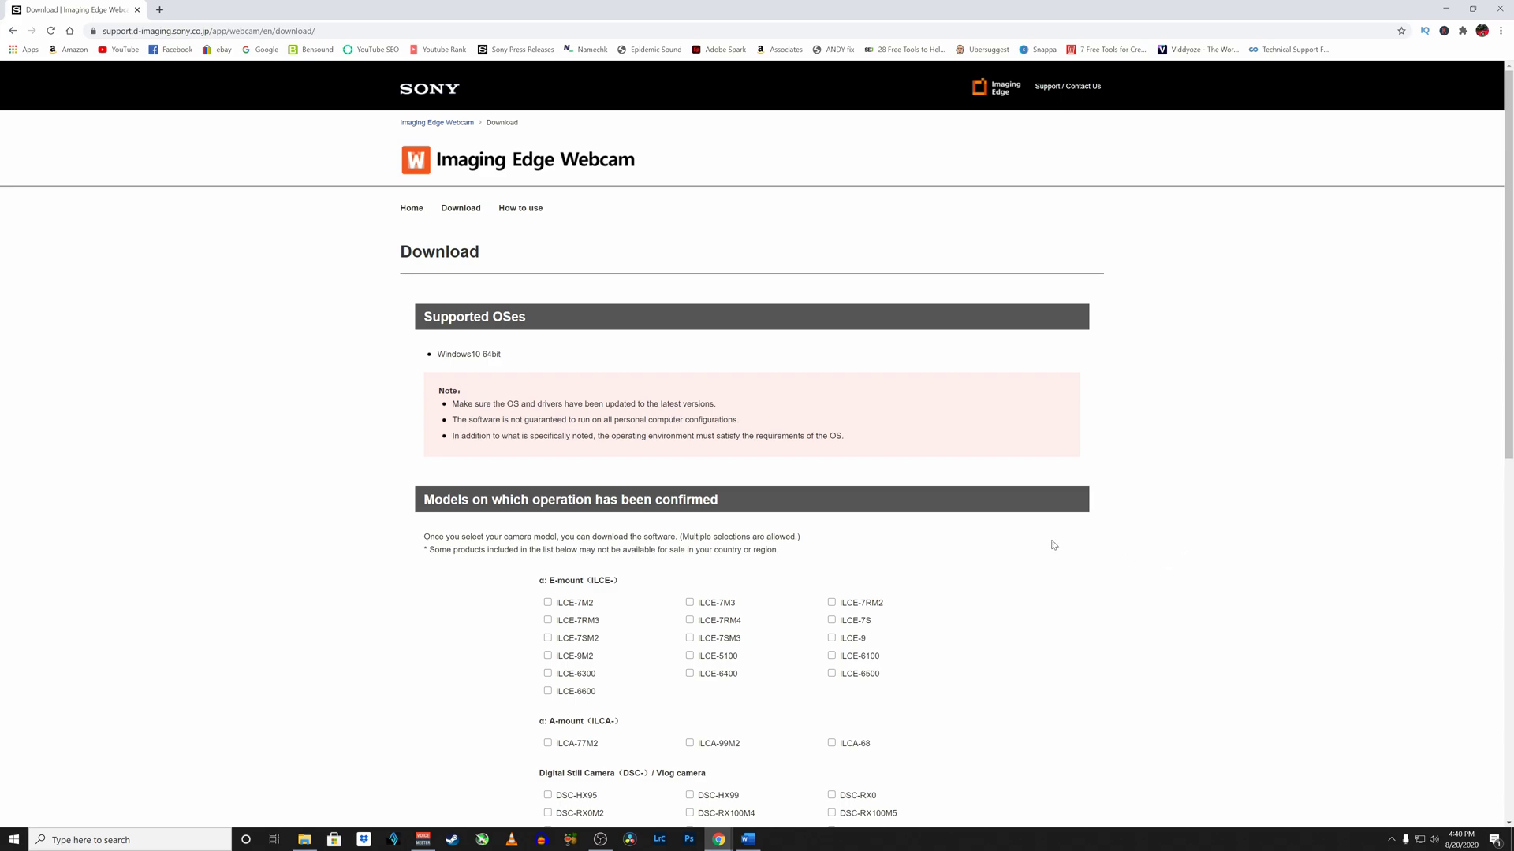
- Tick ILCE-7RM3, download the Imaging Edge Webcam installer, and show IEW100_2008a.exe in Downloads
scroll(1051, 544, "down", 4)
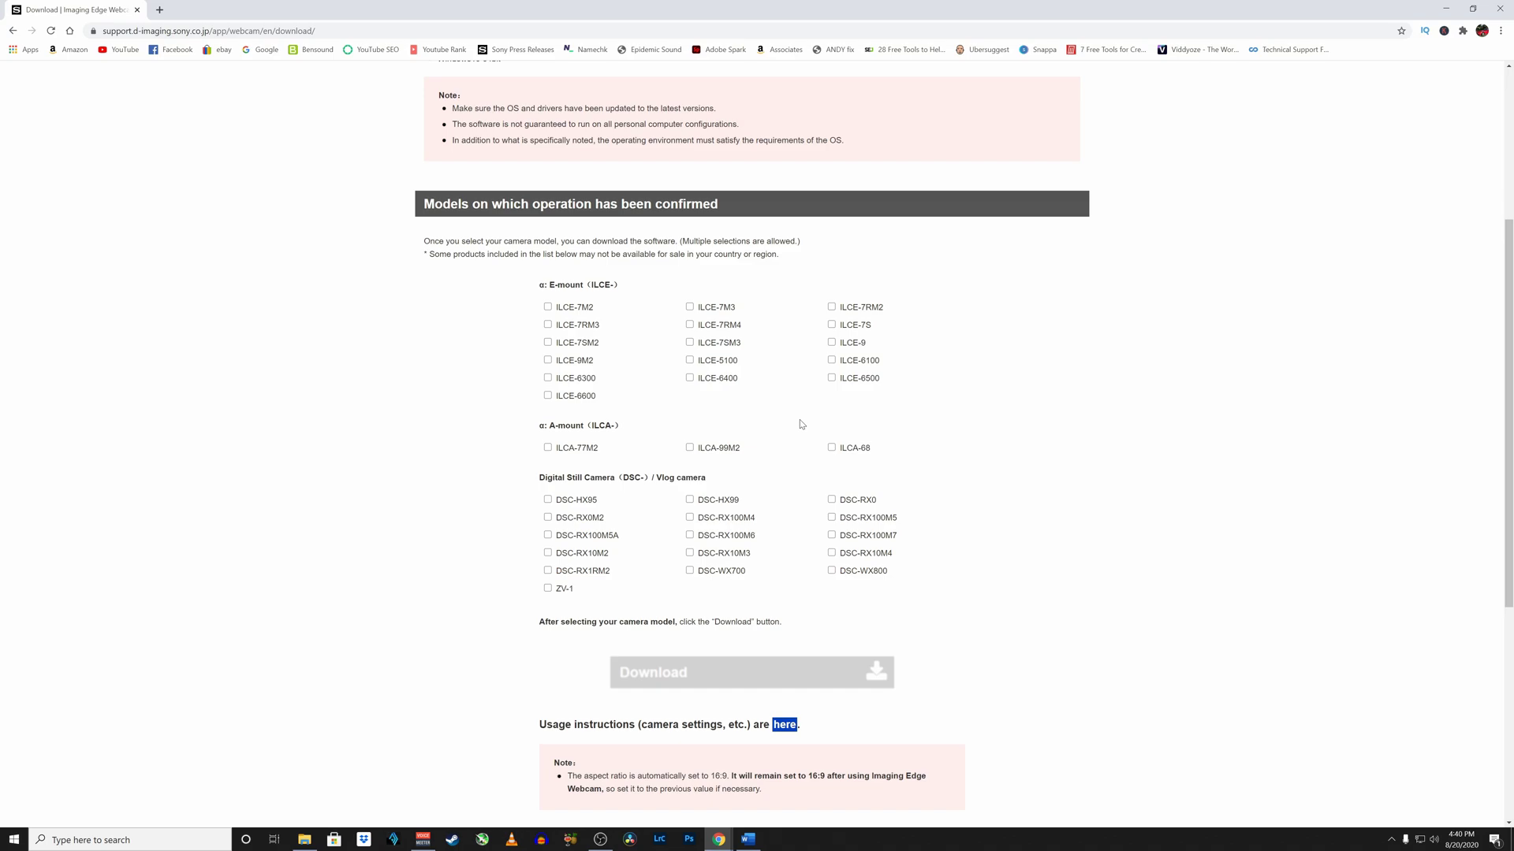
left_click(547, 324)
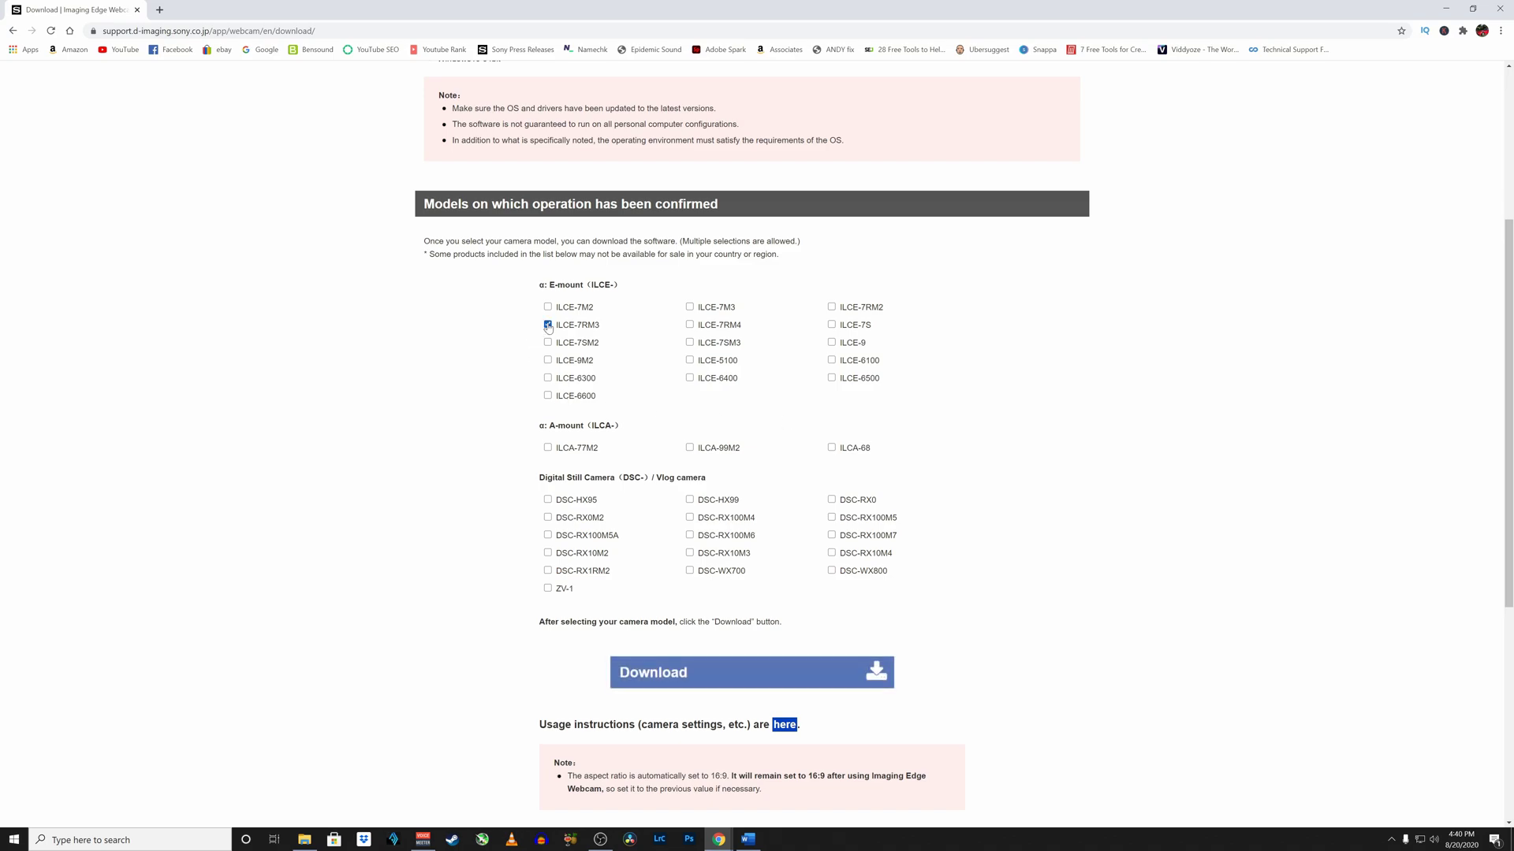
scroll(941, 427, "down", 1)
scroll(942, 427, "down", 2)
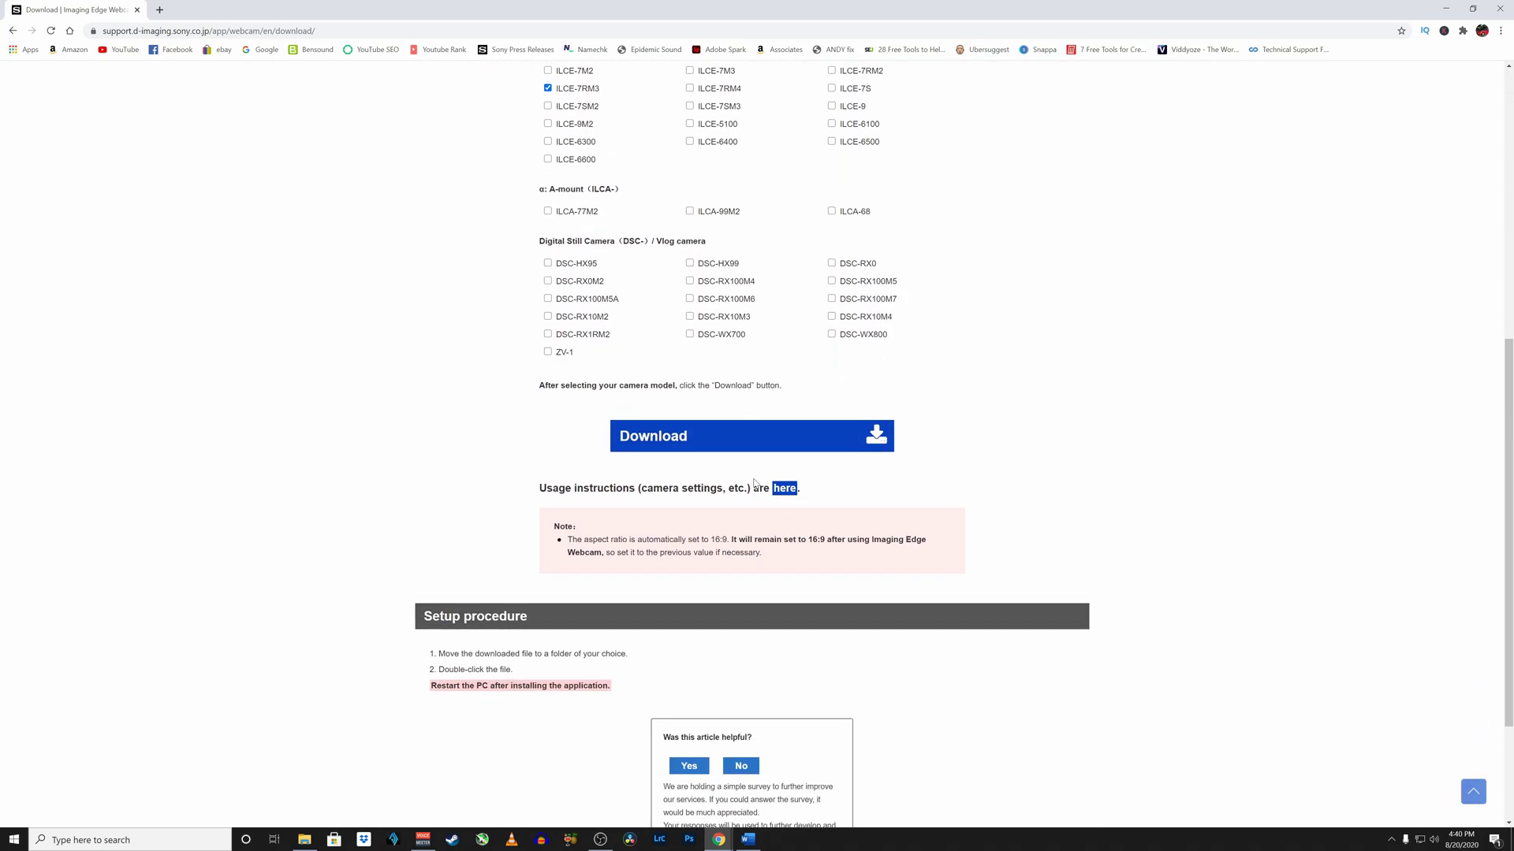
left_click(698, 444)
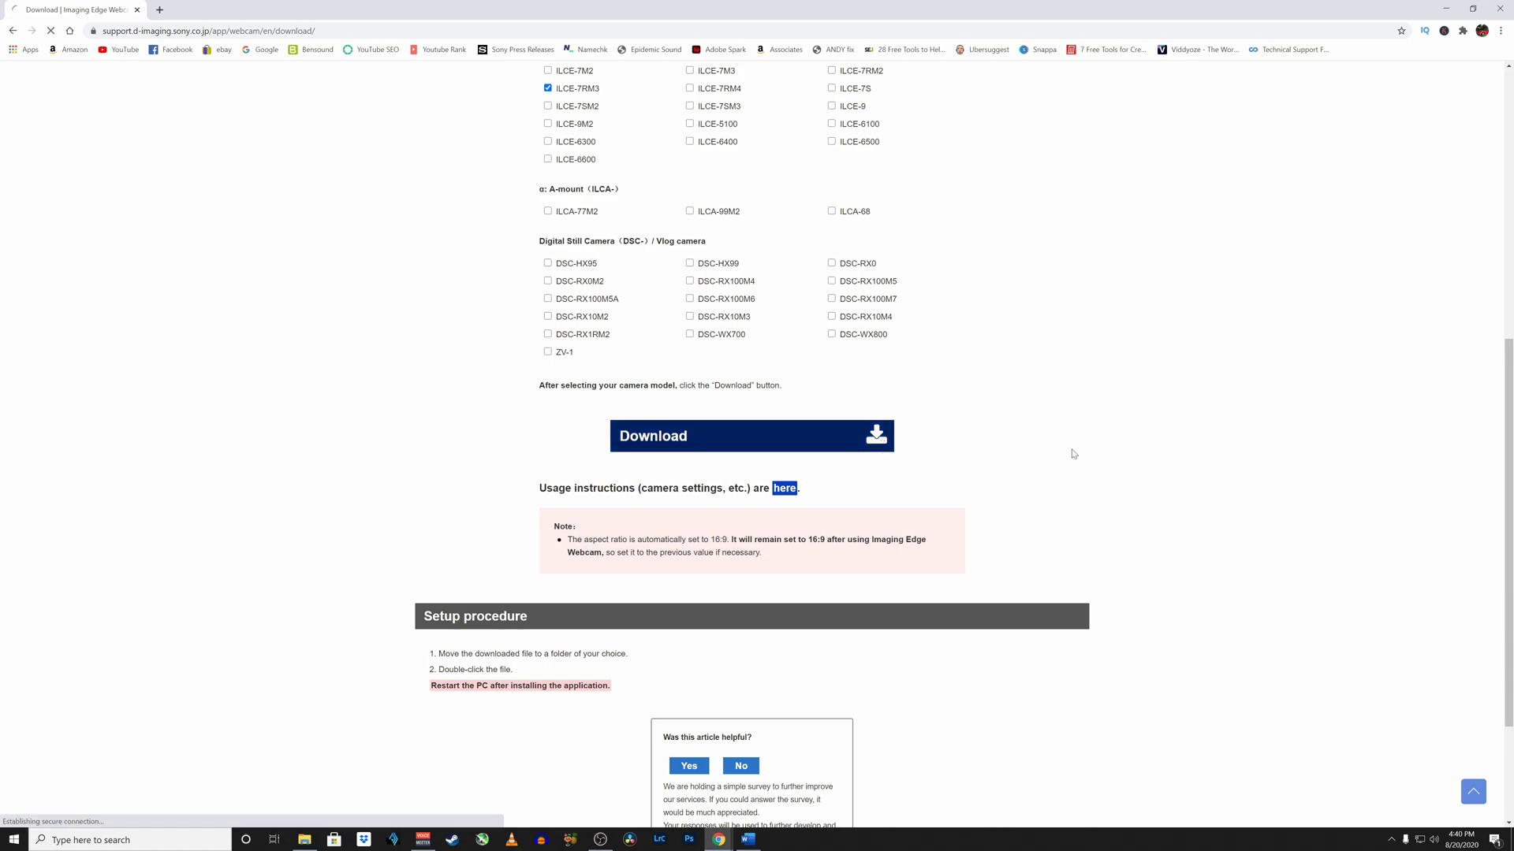
left_click(123, 814)
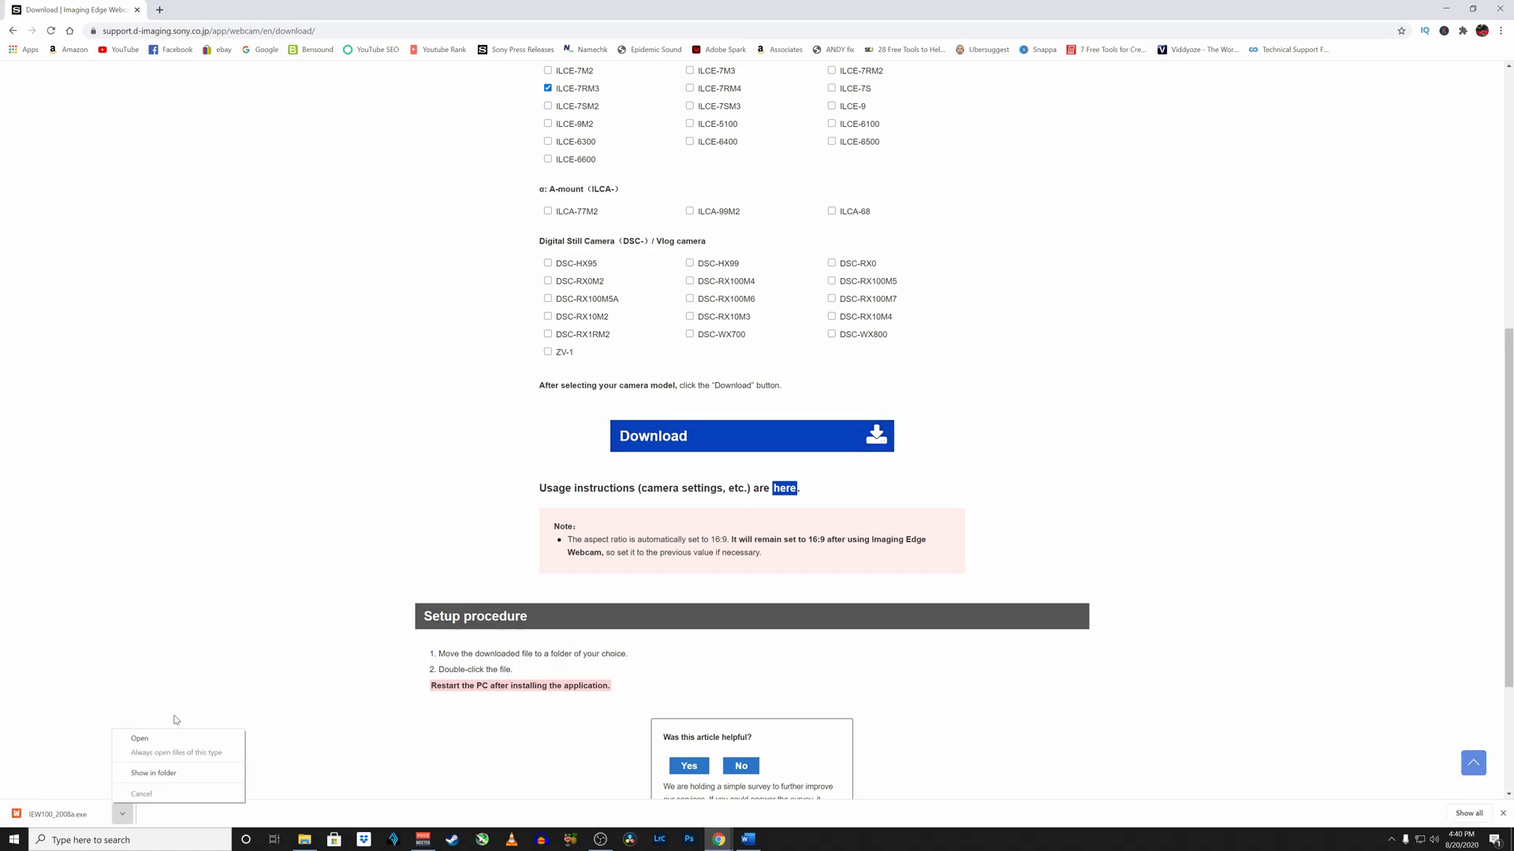
left_click(158, 774)
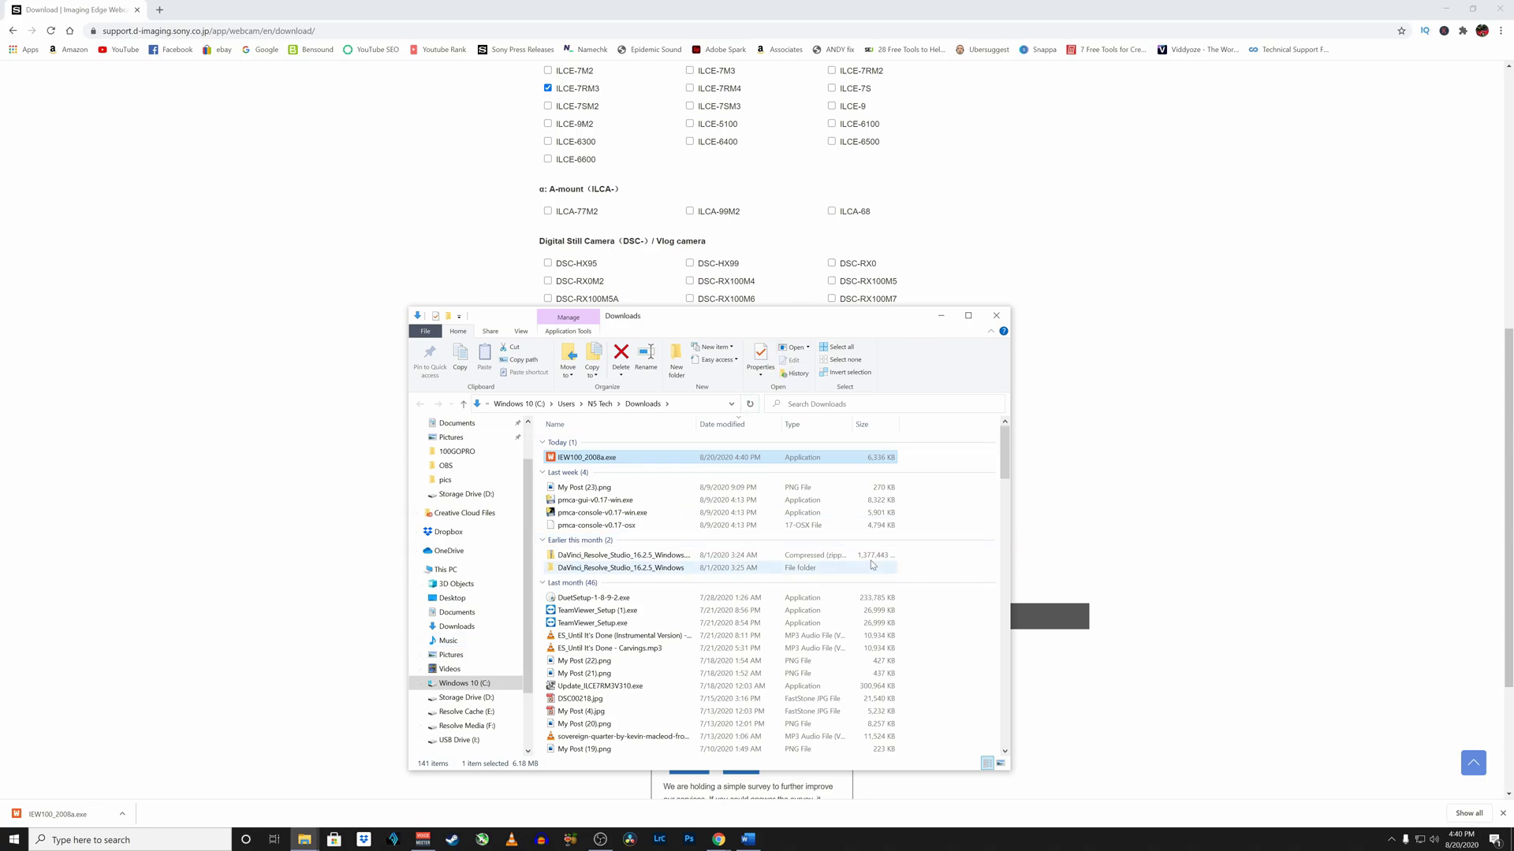
- Run IEW100_2008a.exe and accept the Imaging Edge Webcam license agreement
double_click(581, 459)
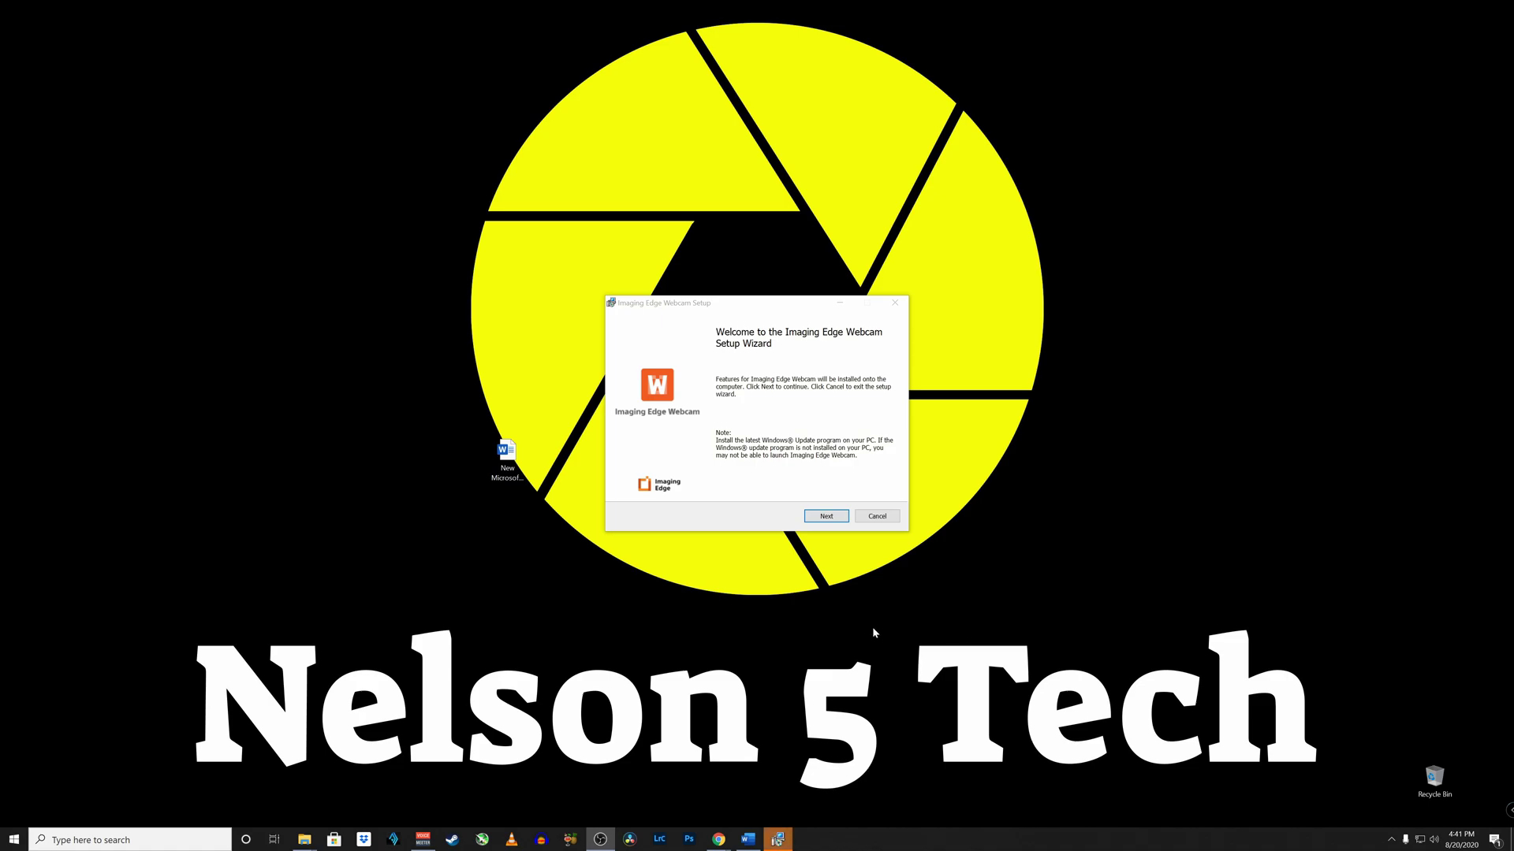
left_click(827, 516)
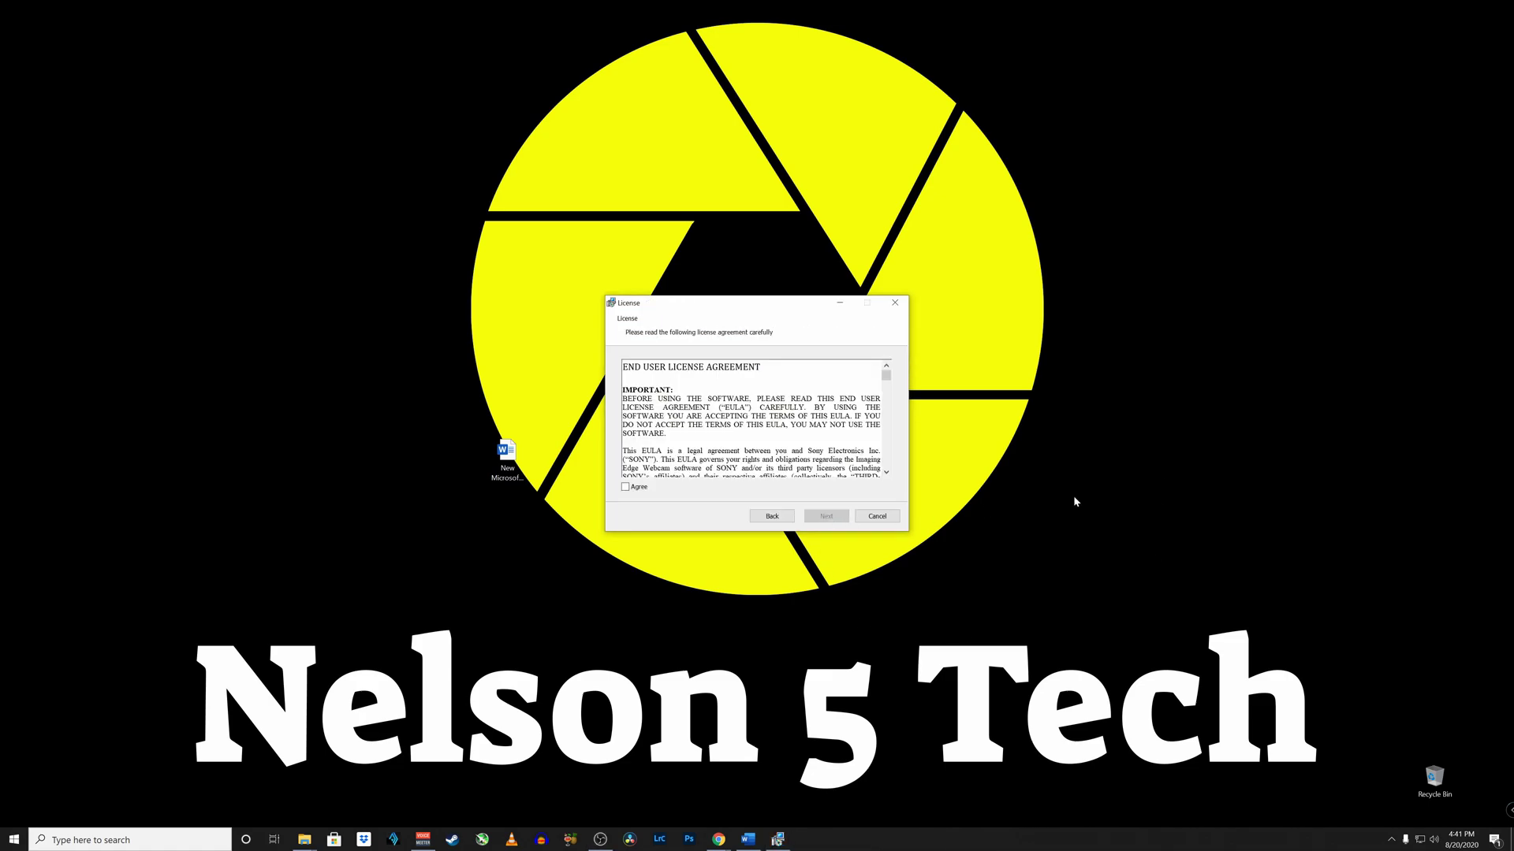
scroll(757, 418, "down", 10)
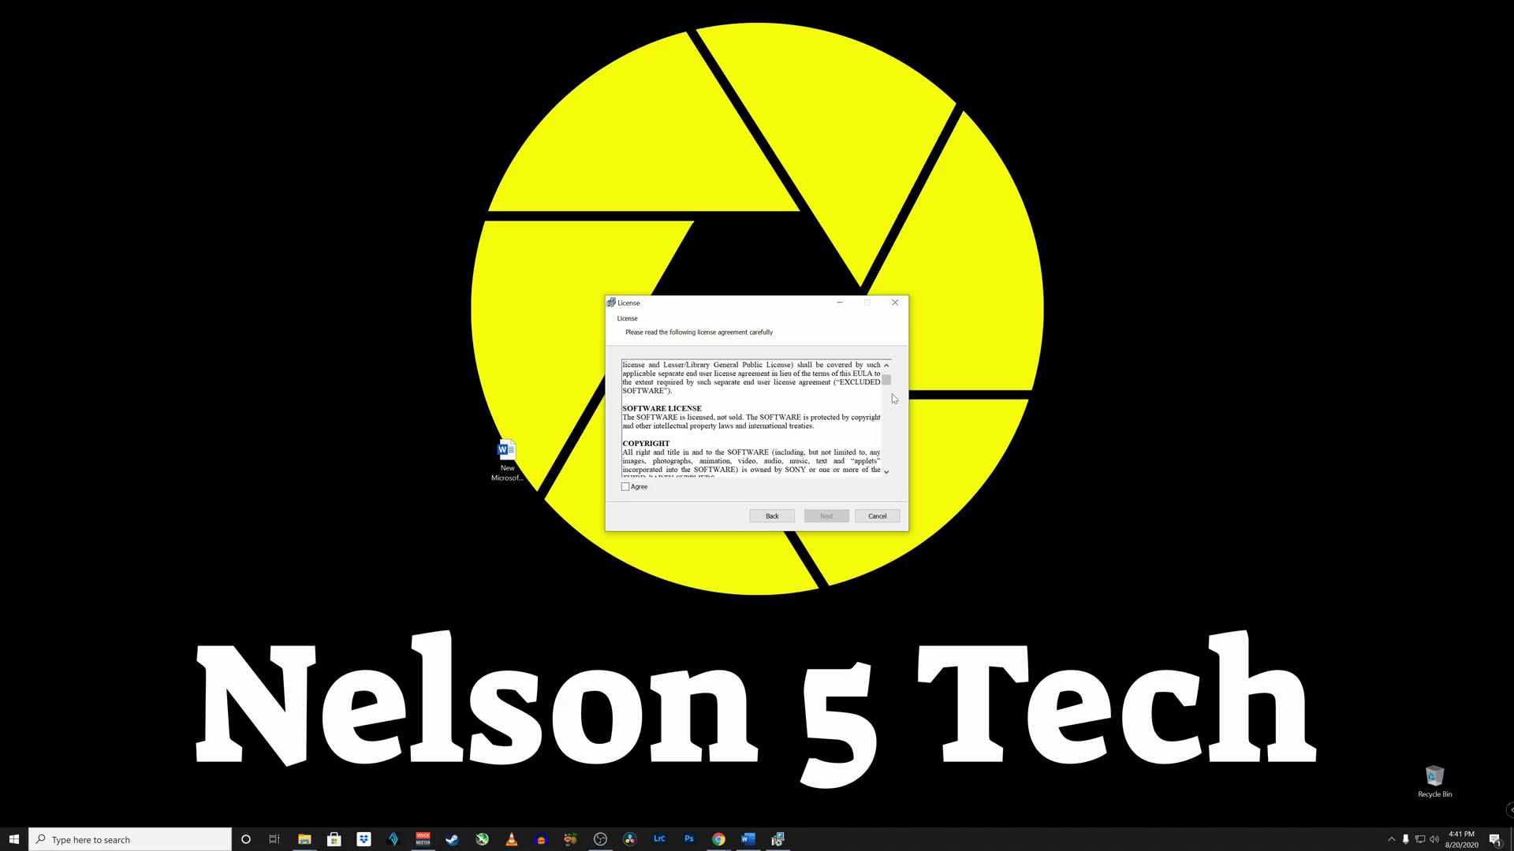
left_click_drag(886, 384, 887, 472)
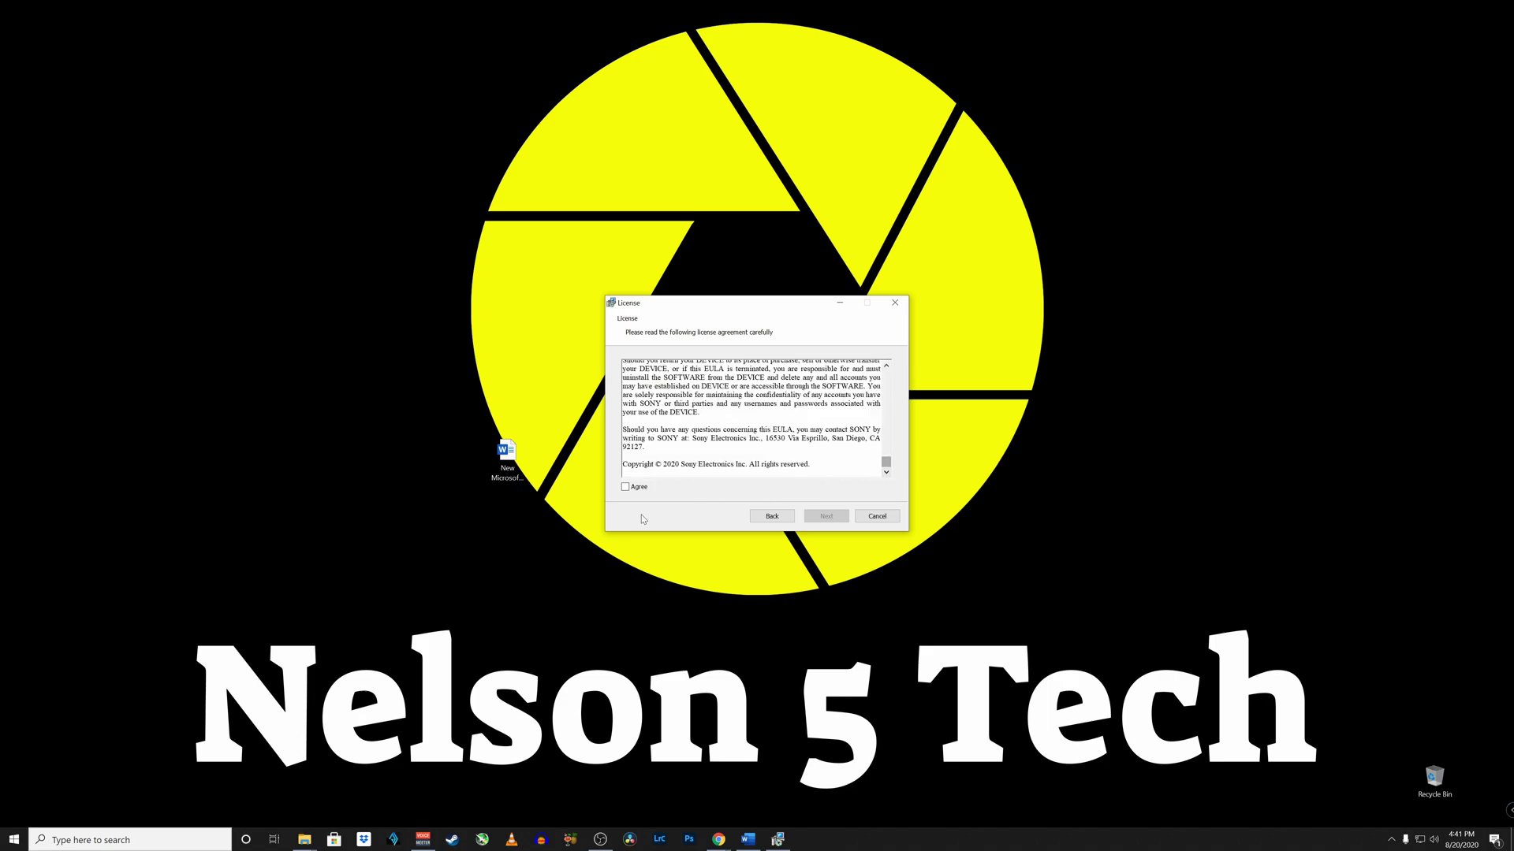
left_click(626, 489)
left_click(827, 521)
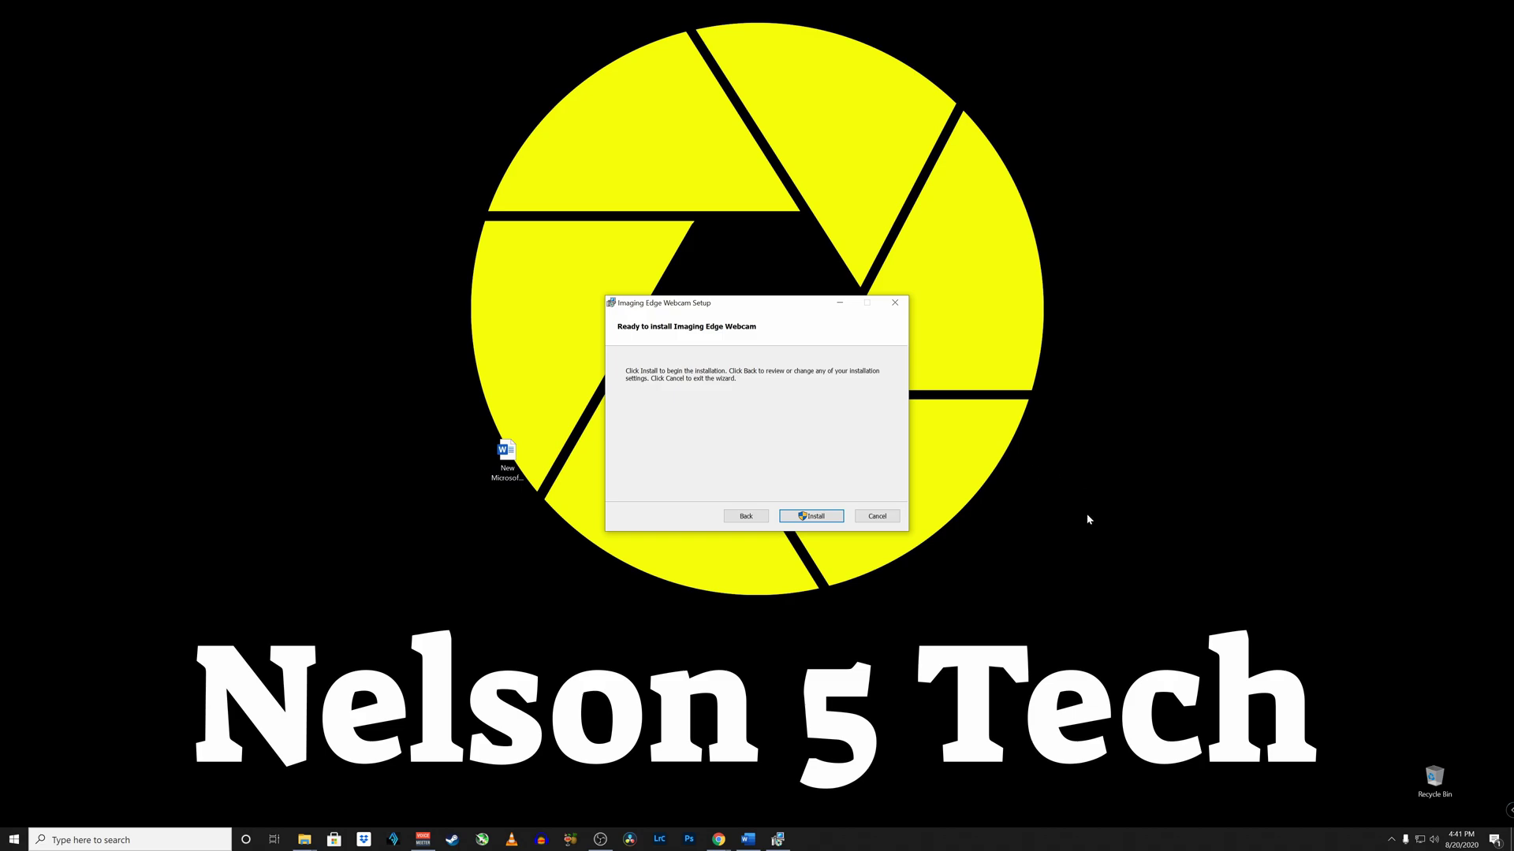
- Install Imaging Edge Webcam, allow the Sony camera driver, and finish the wizard
left_click(811, 517)
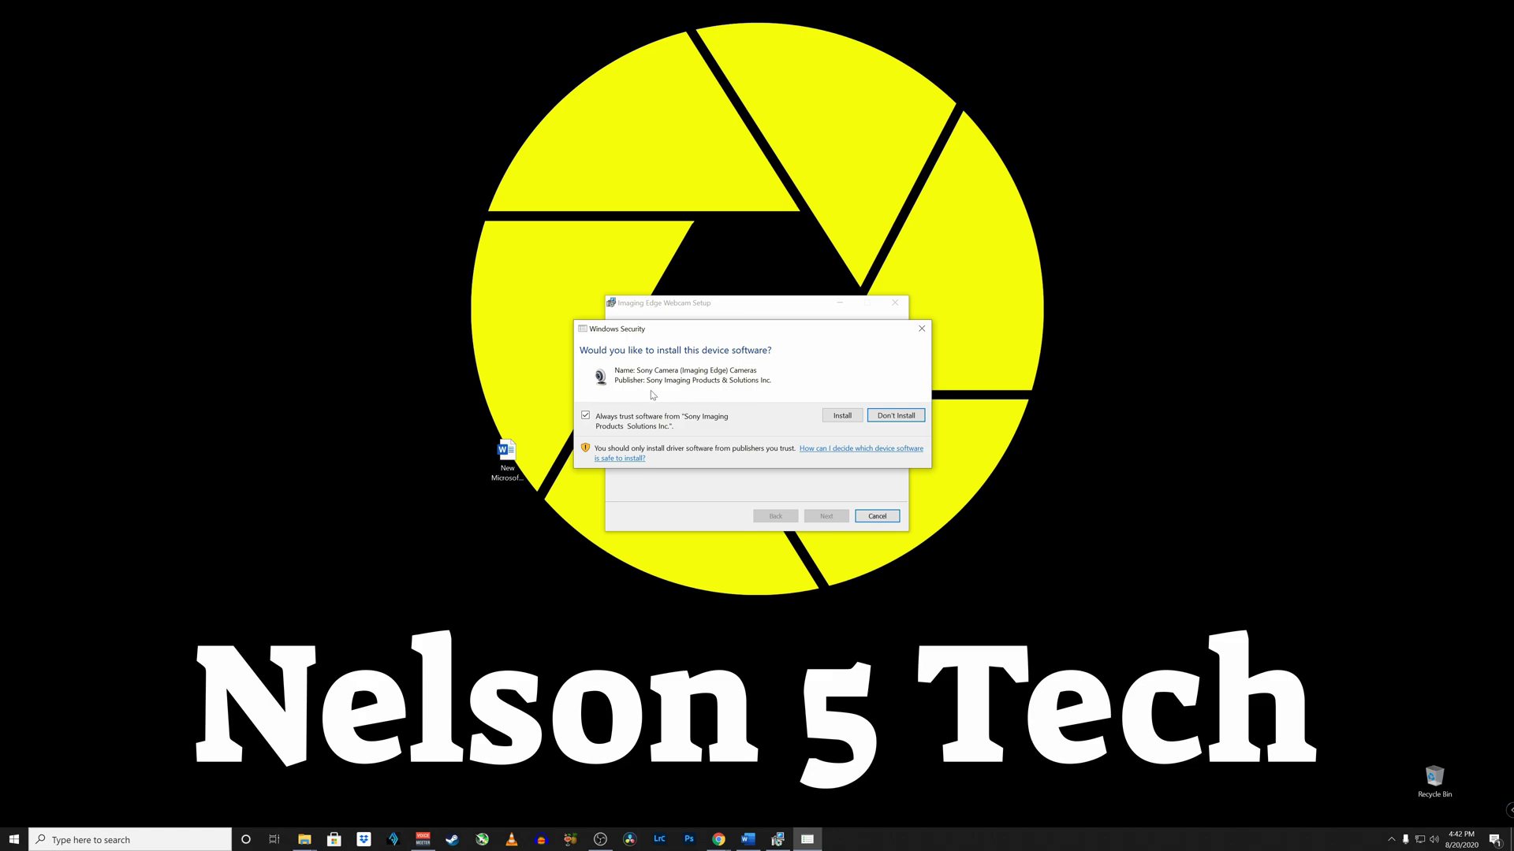
left_click(843, 417)
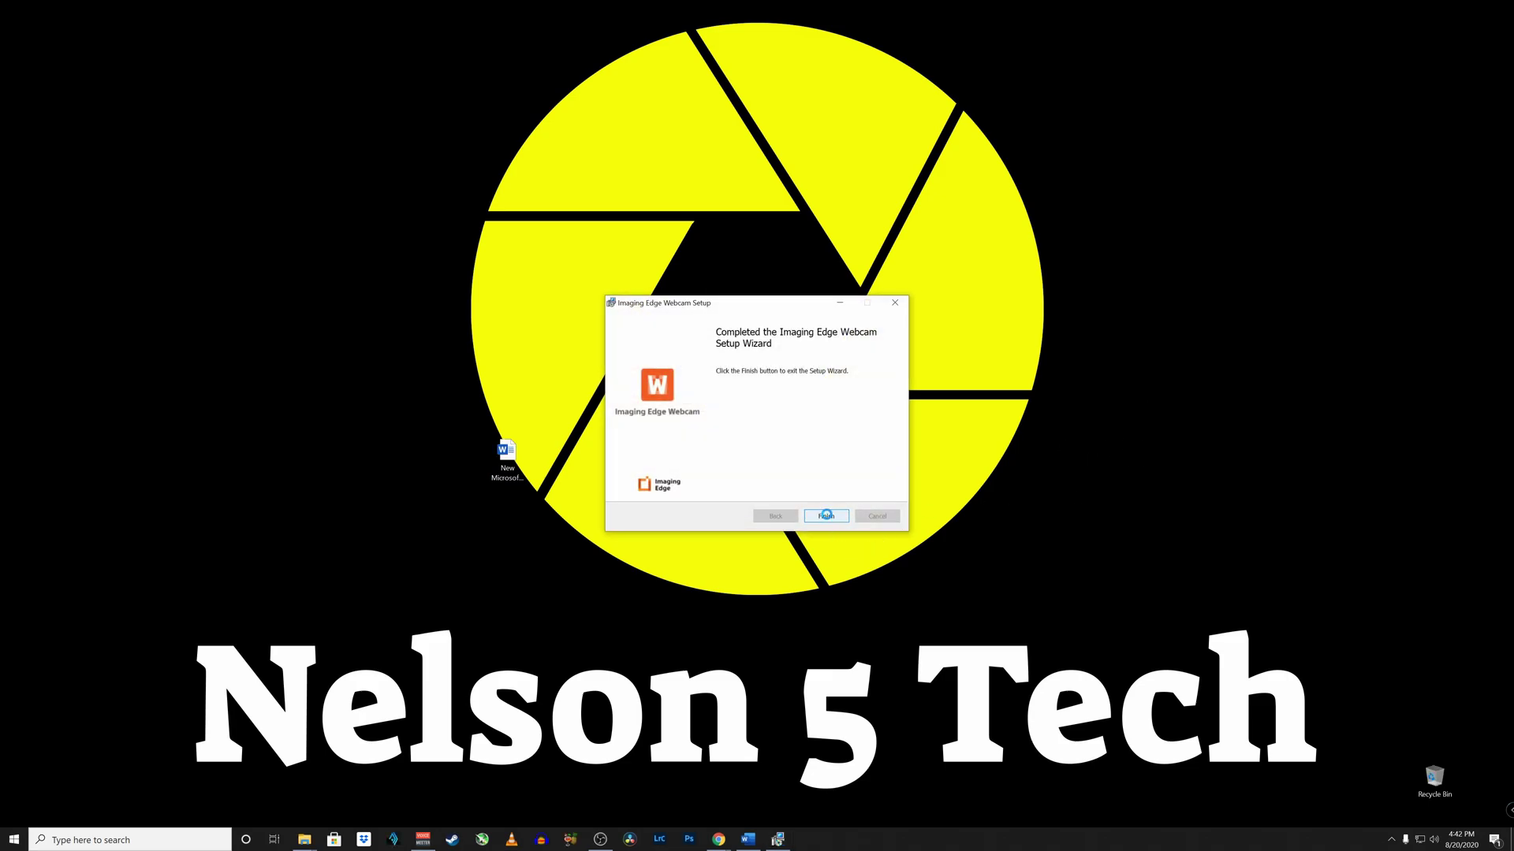
left_click(826, 516)
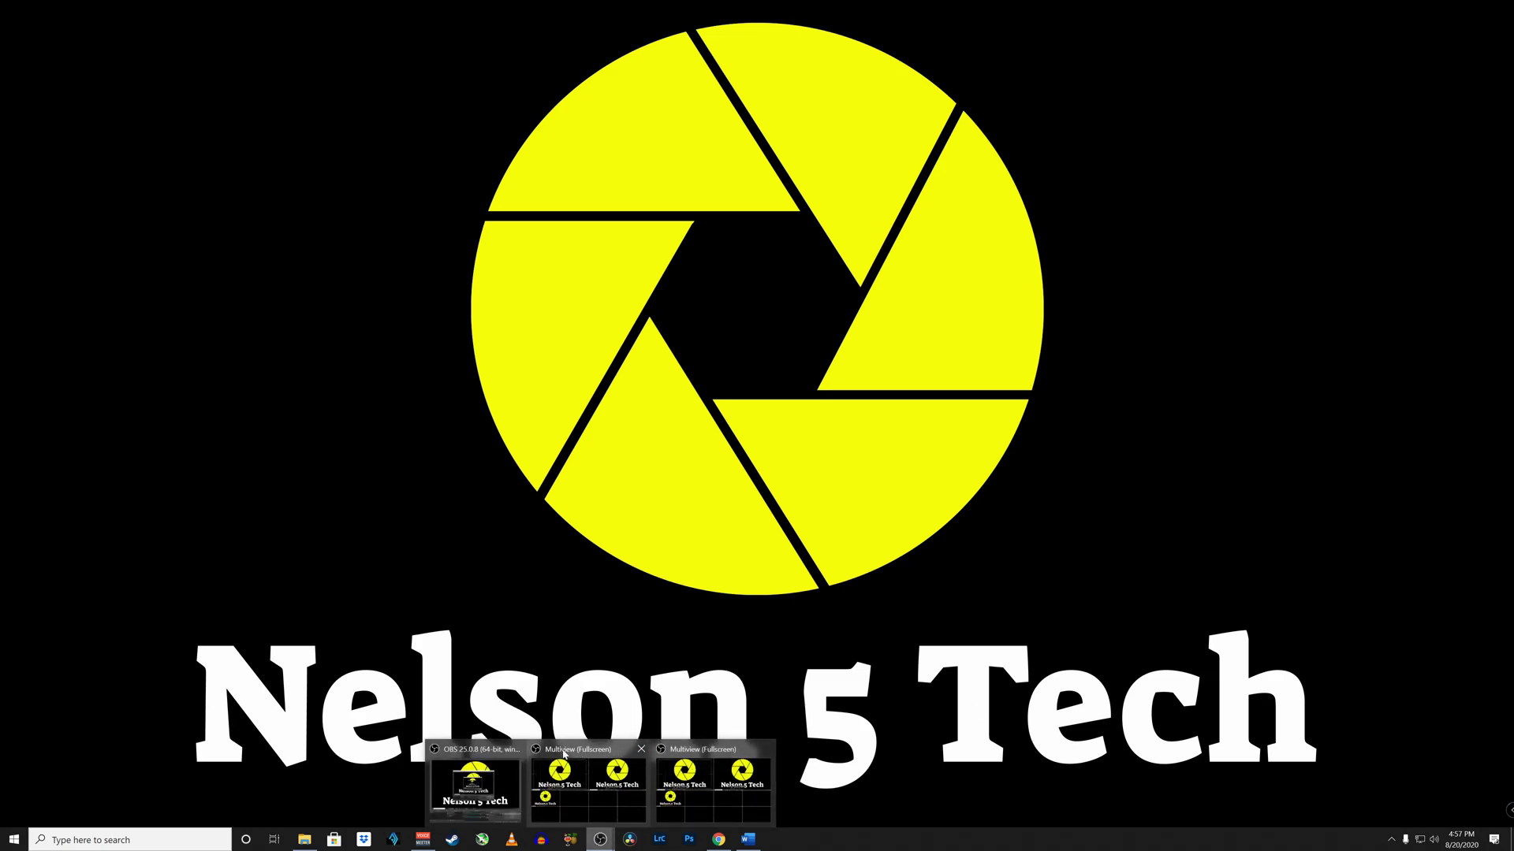
- In OBS Studio, create a new Video Capture Device source named 'Sony A7R3'
left_click(474, 786)
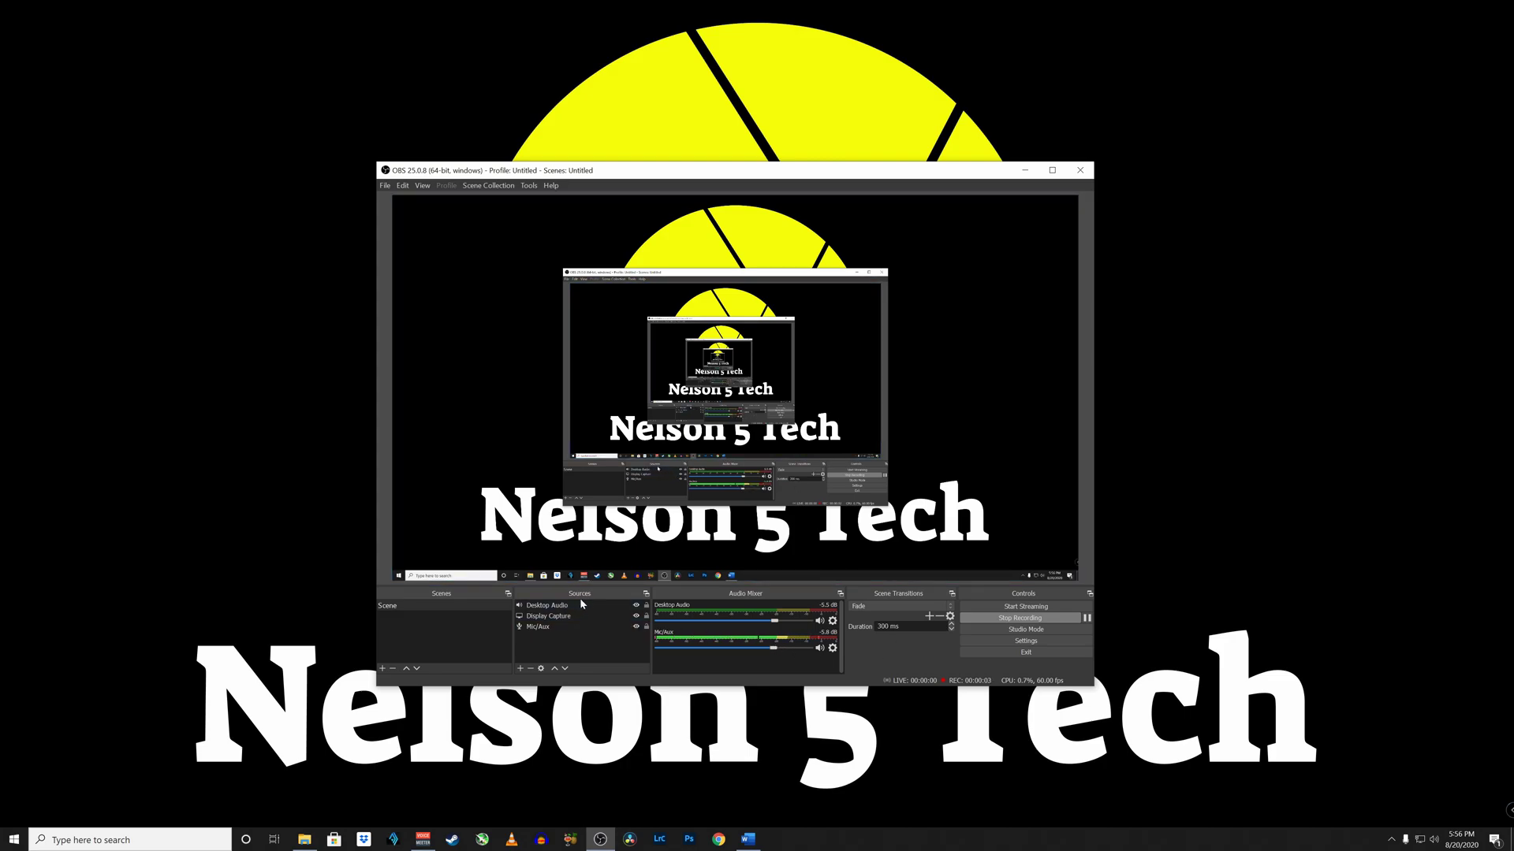
left_click(519, 669)
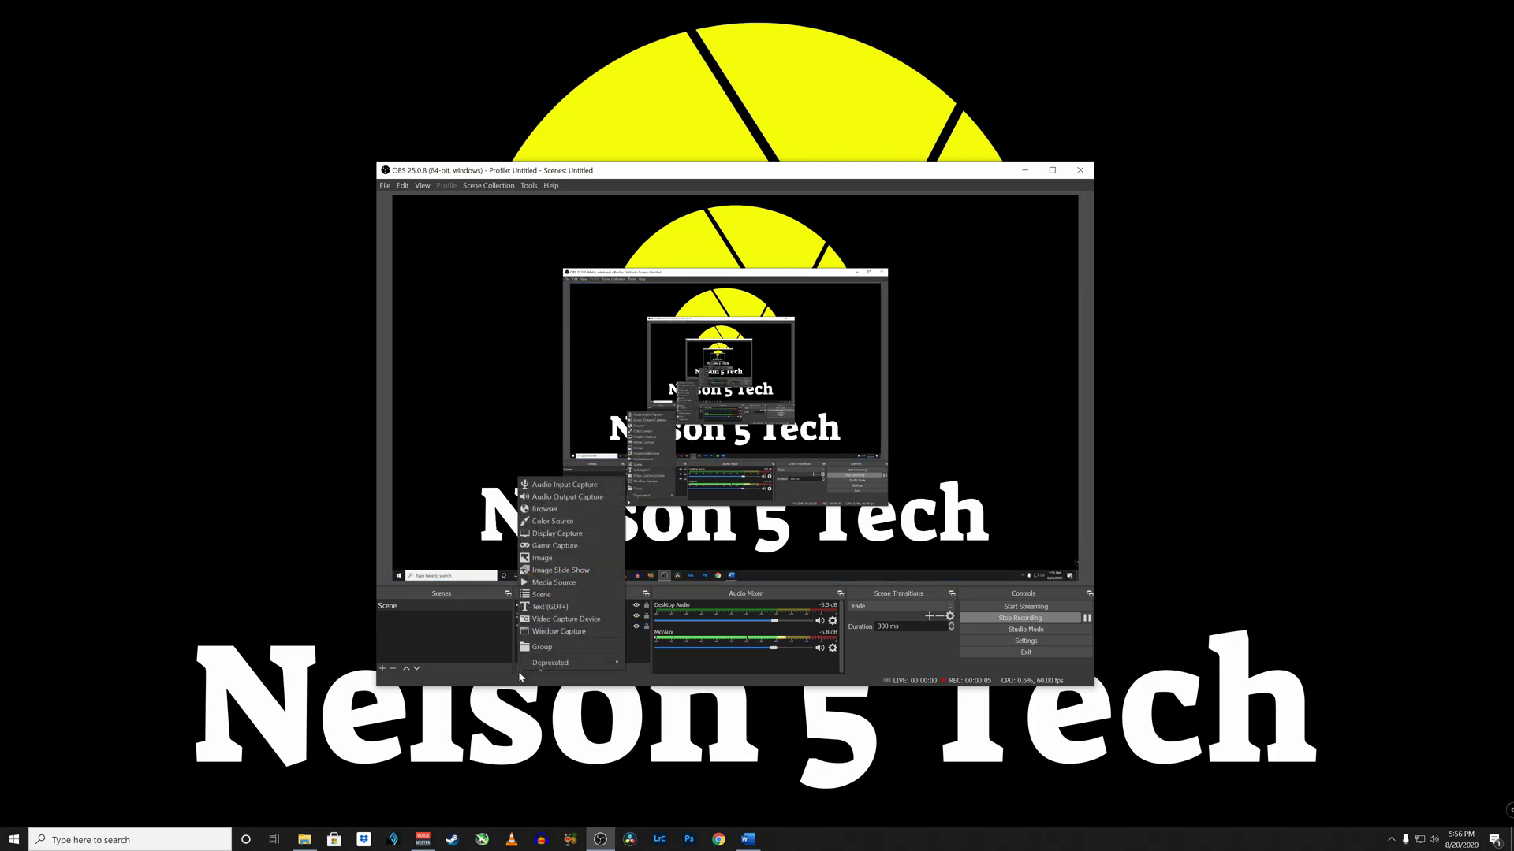
left_click(560, 619)
type("Sony A7R3")
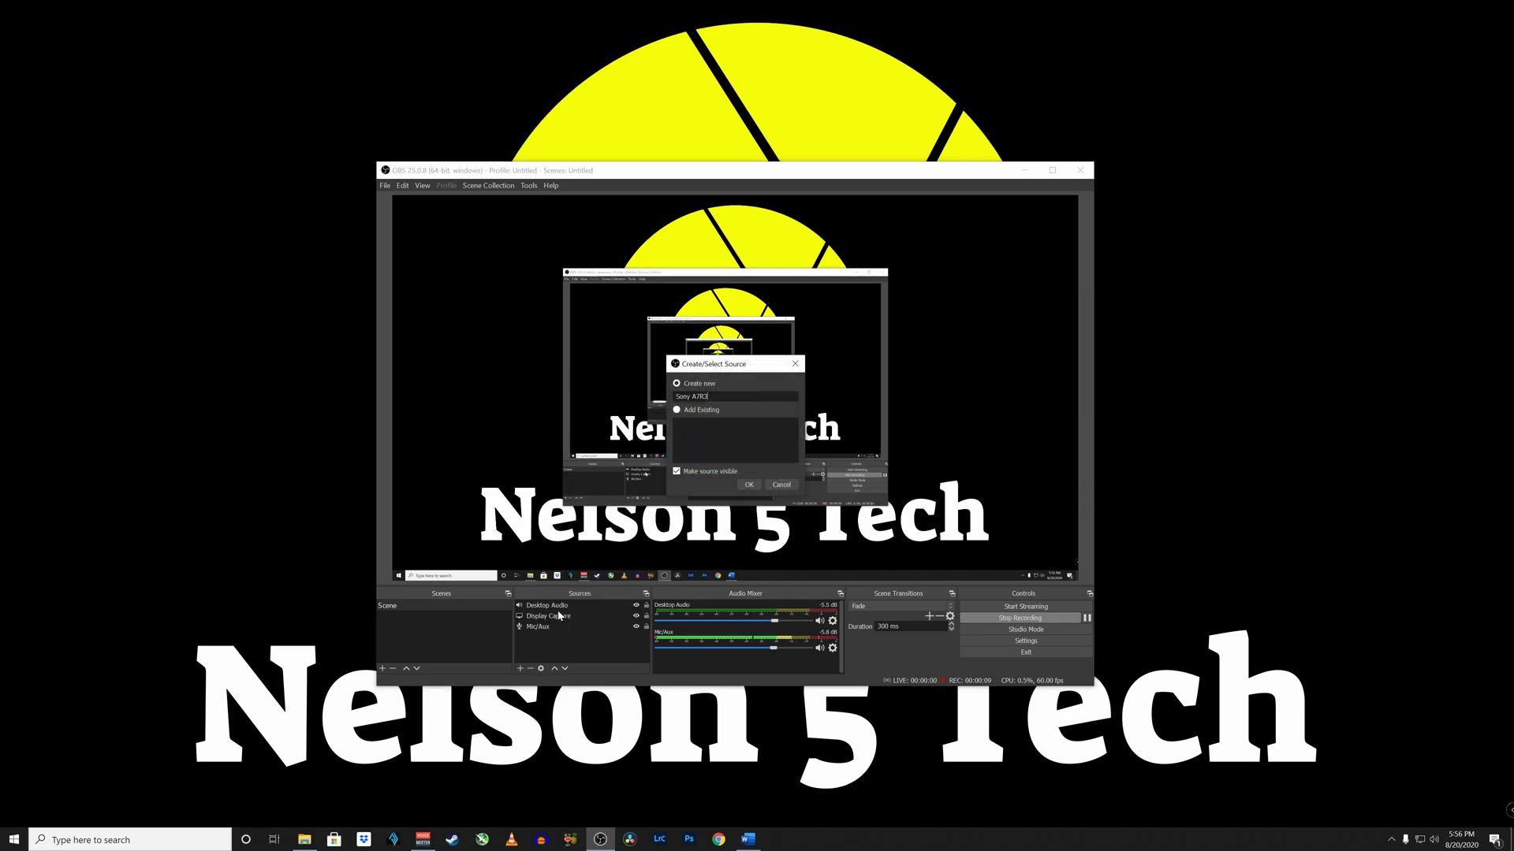
left_click(755, 488)
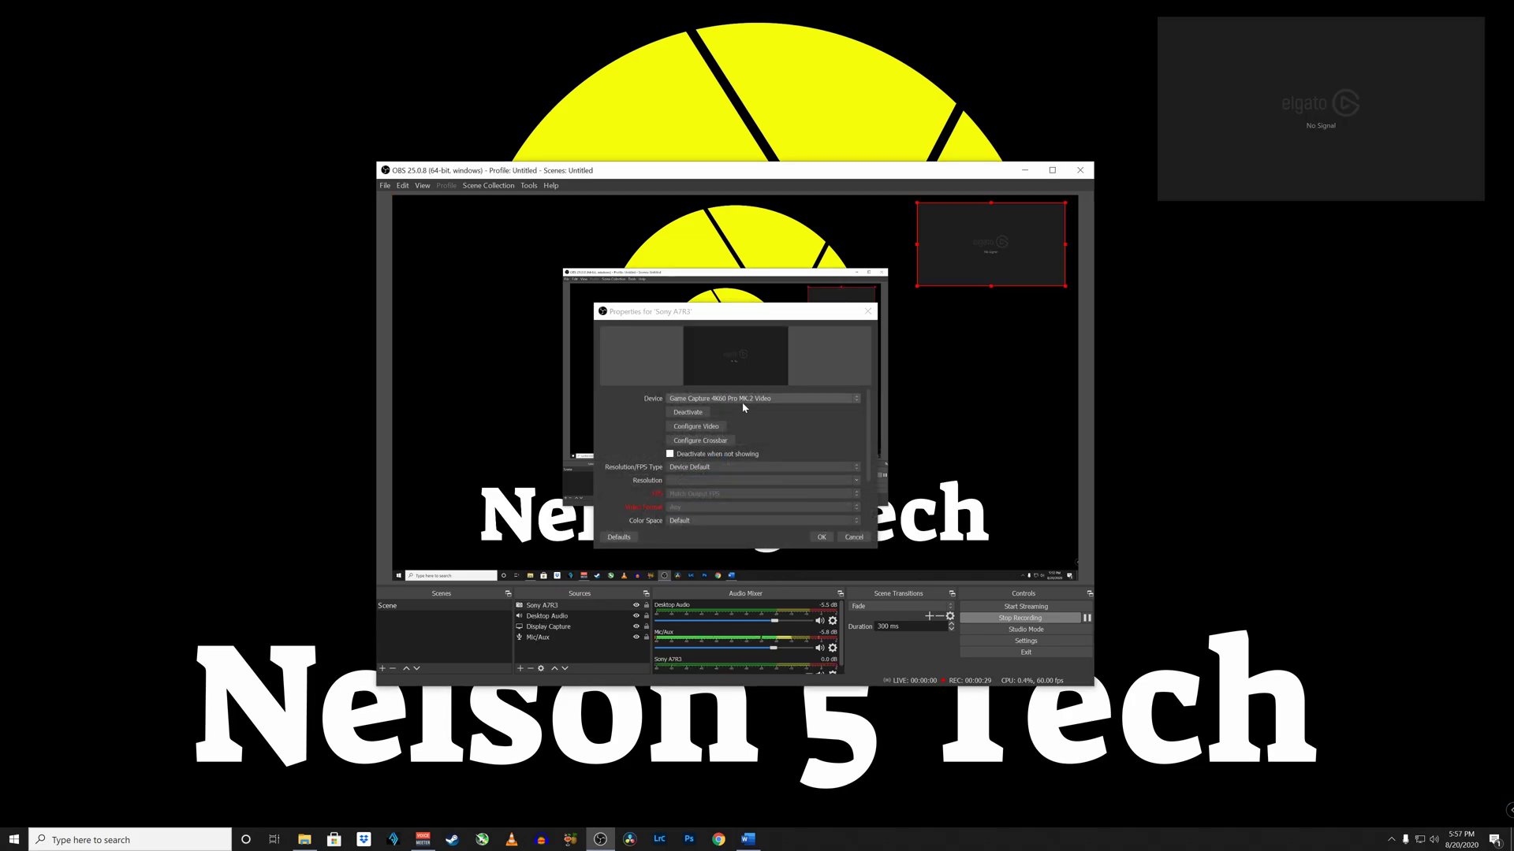
- Set the Sony A7R3 source's device to Sony Camera (Imaging Edge) and save
left_click(845, 399)
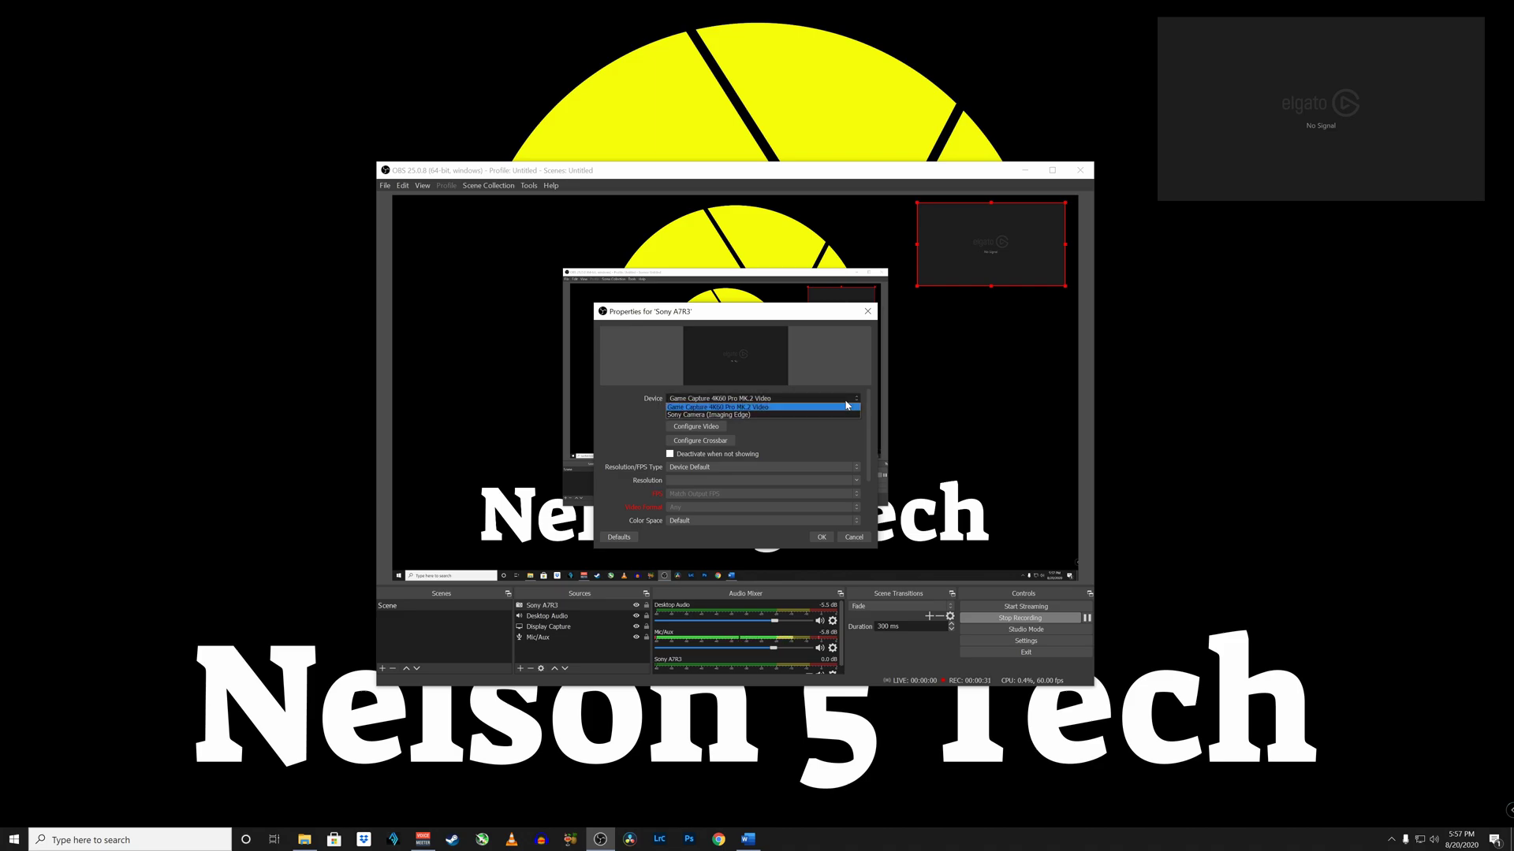
left_click(777, 415)
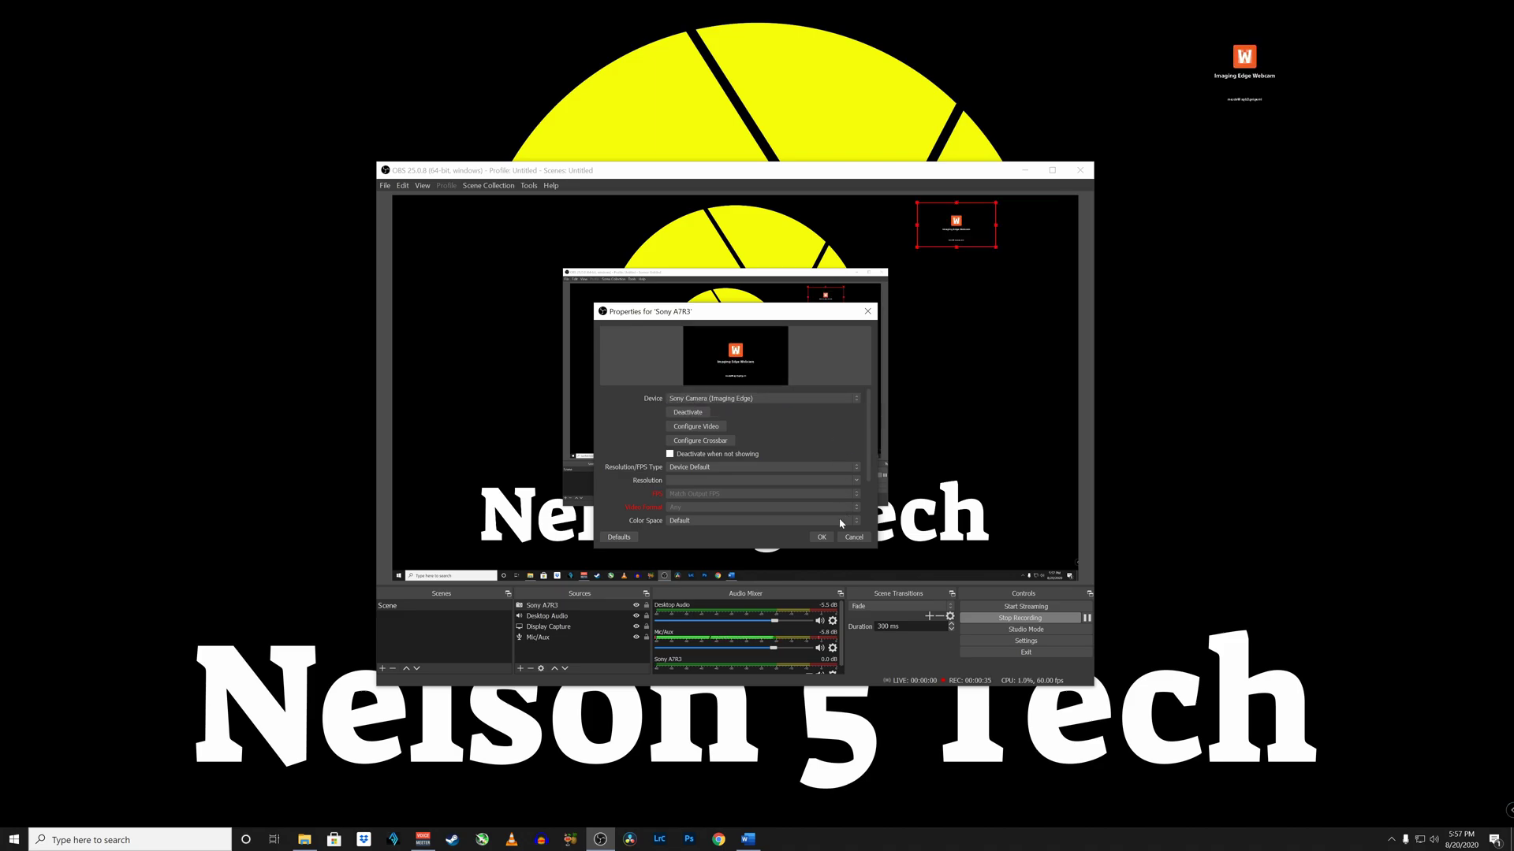
left_click(828, 538)
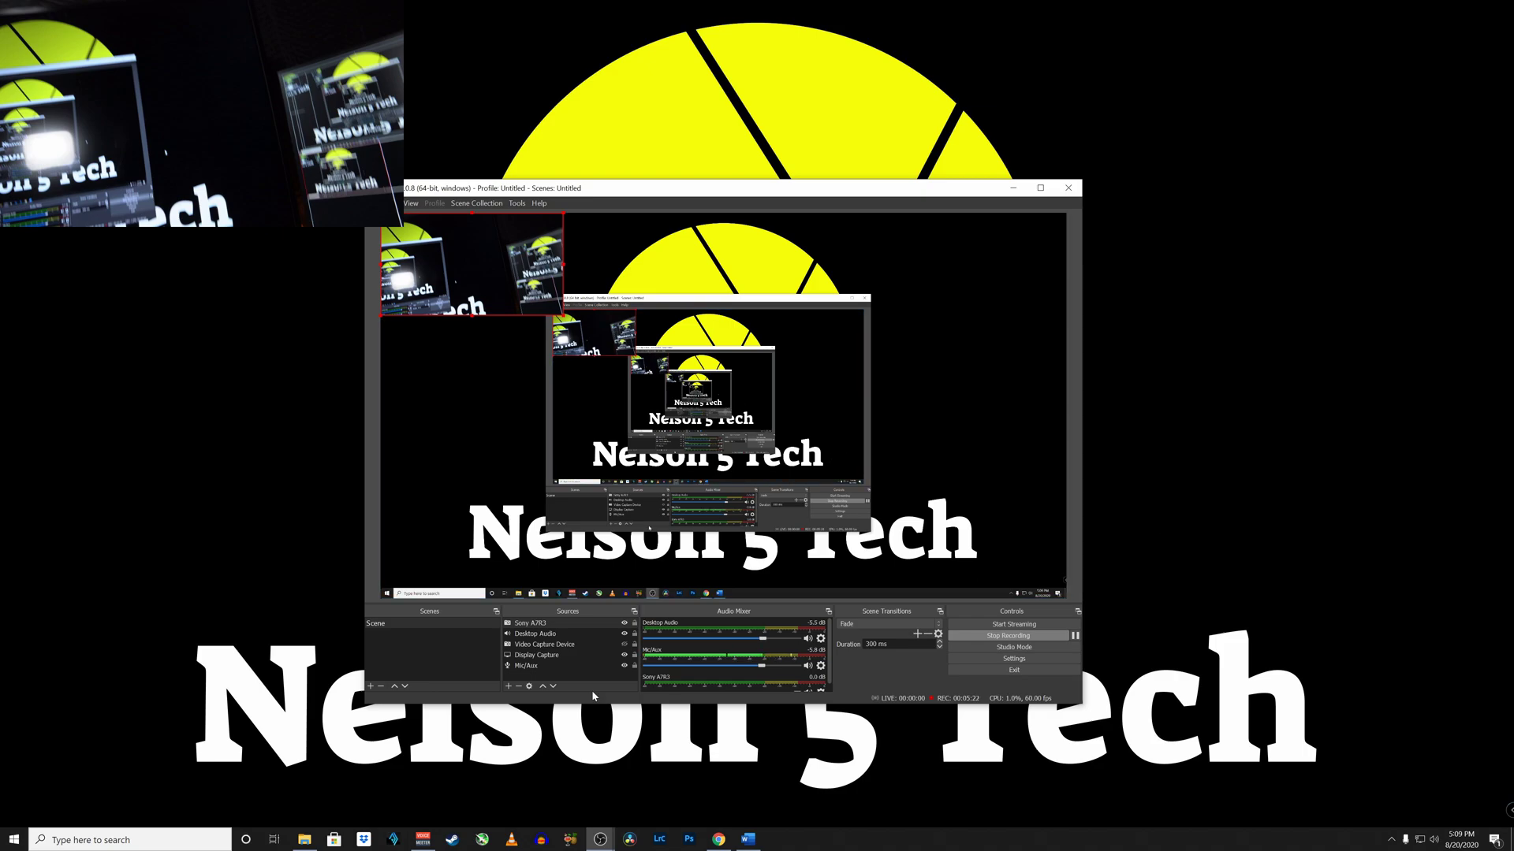
- Add an Audio Input Capture source using the Yeti Stereo Microphone, then delete it
left_click(509, 686)
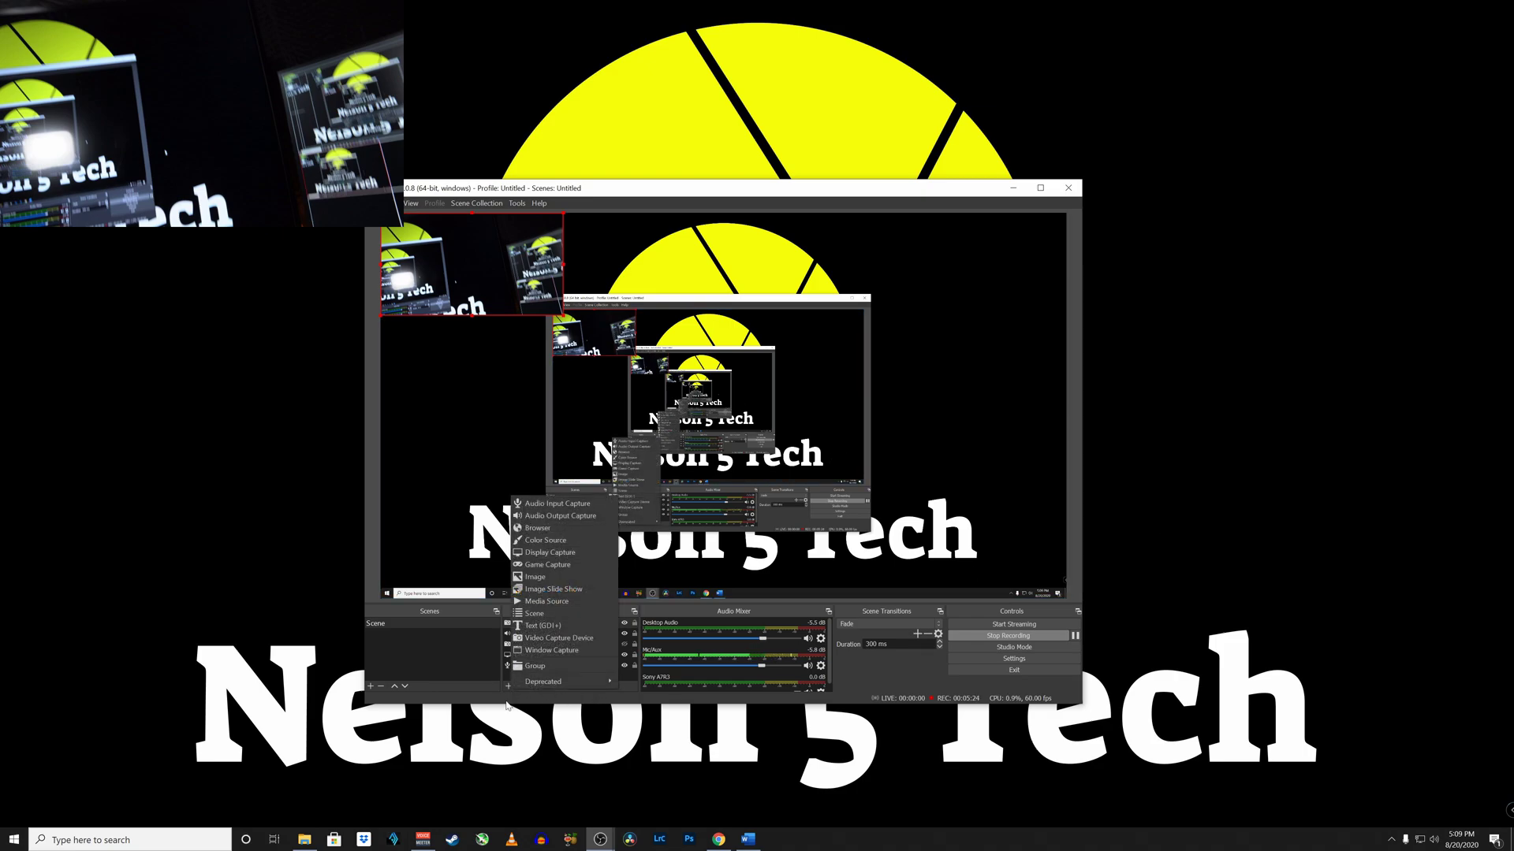
left_click(564, 505)
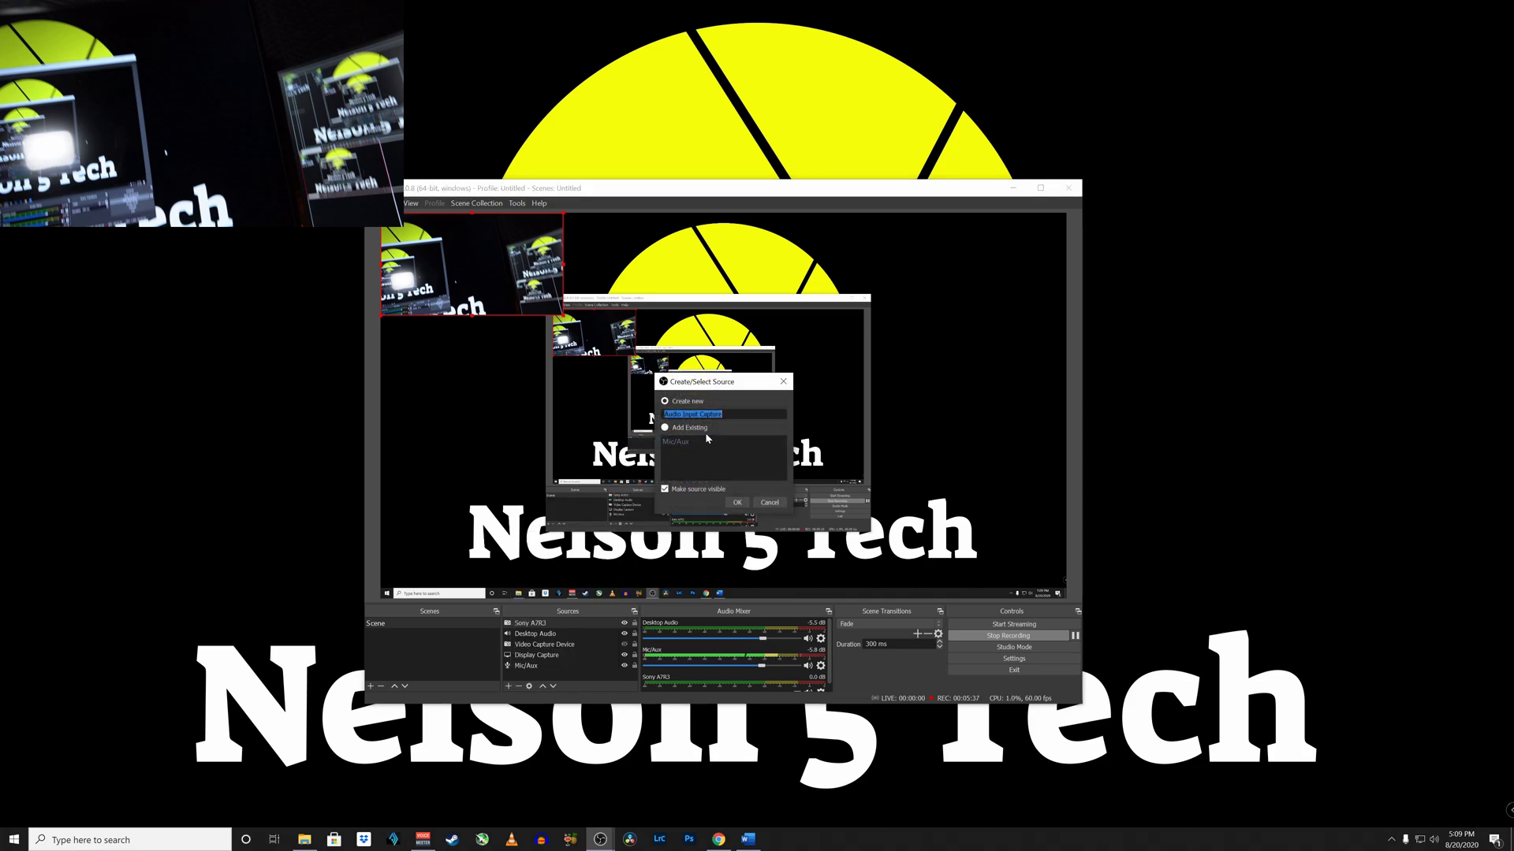
left_click(738, 502)
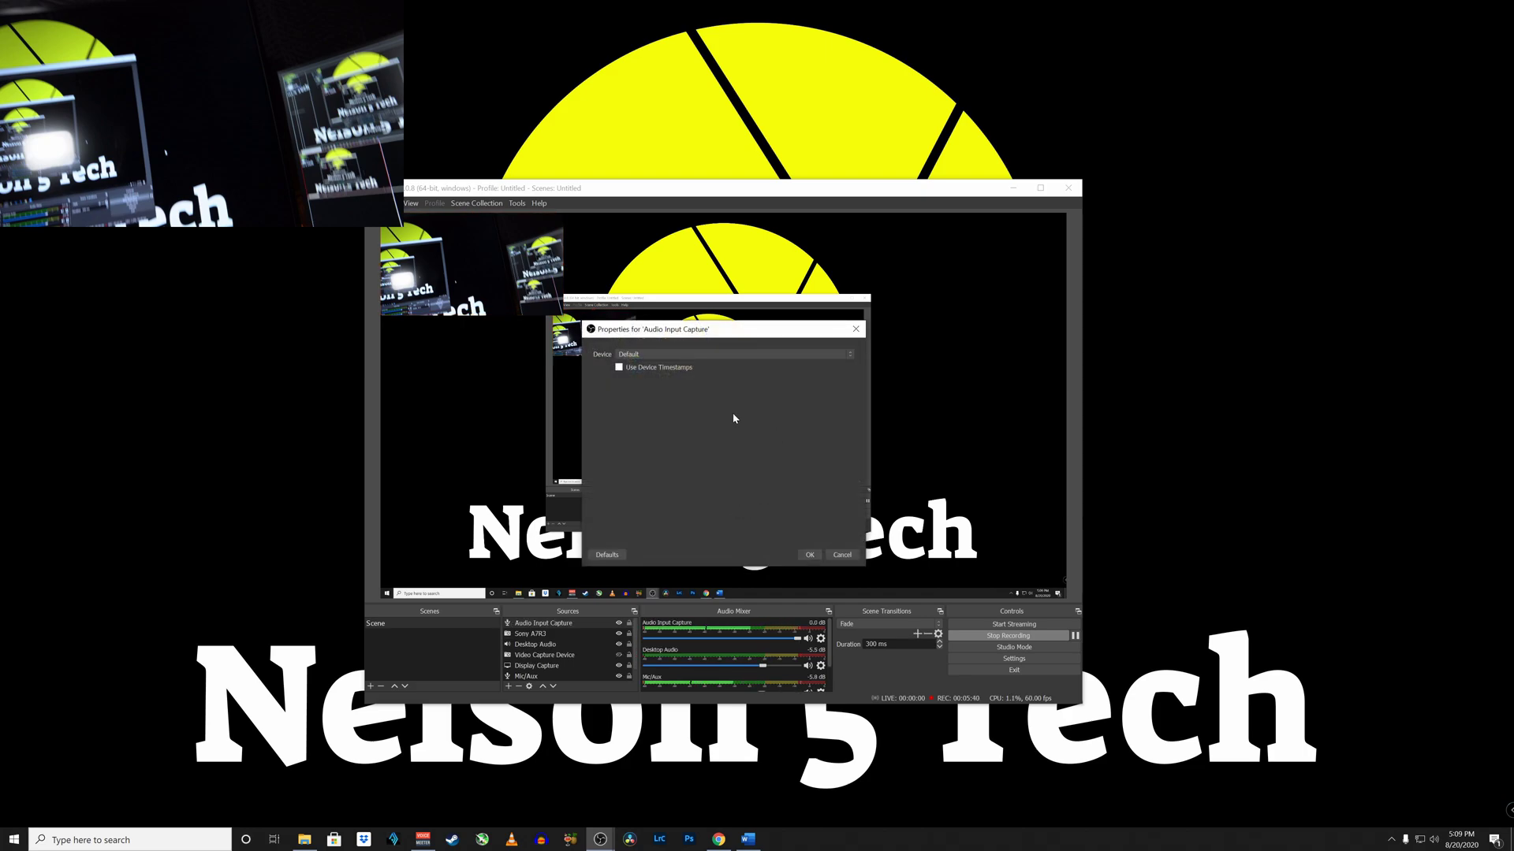
left_click(741, 354)
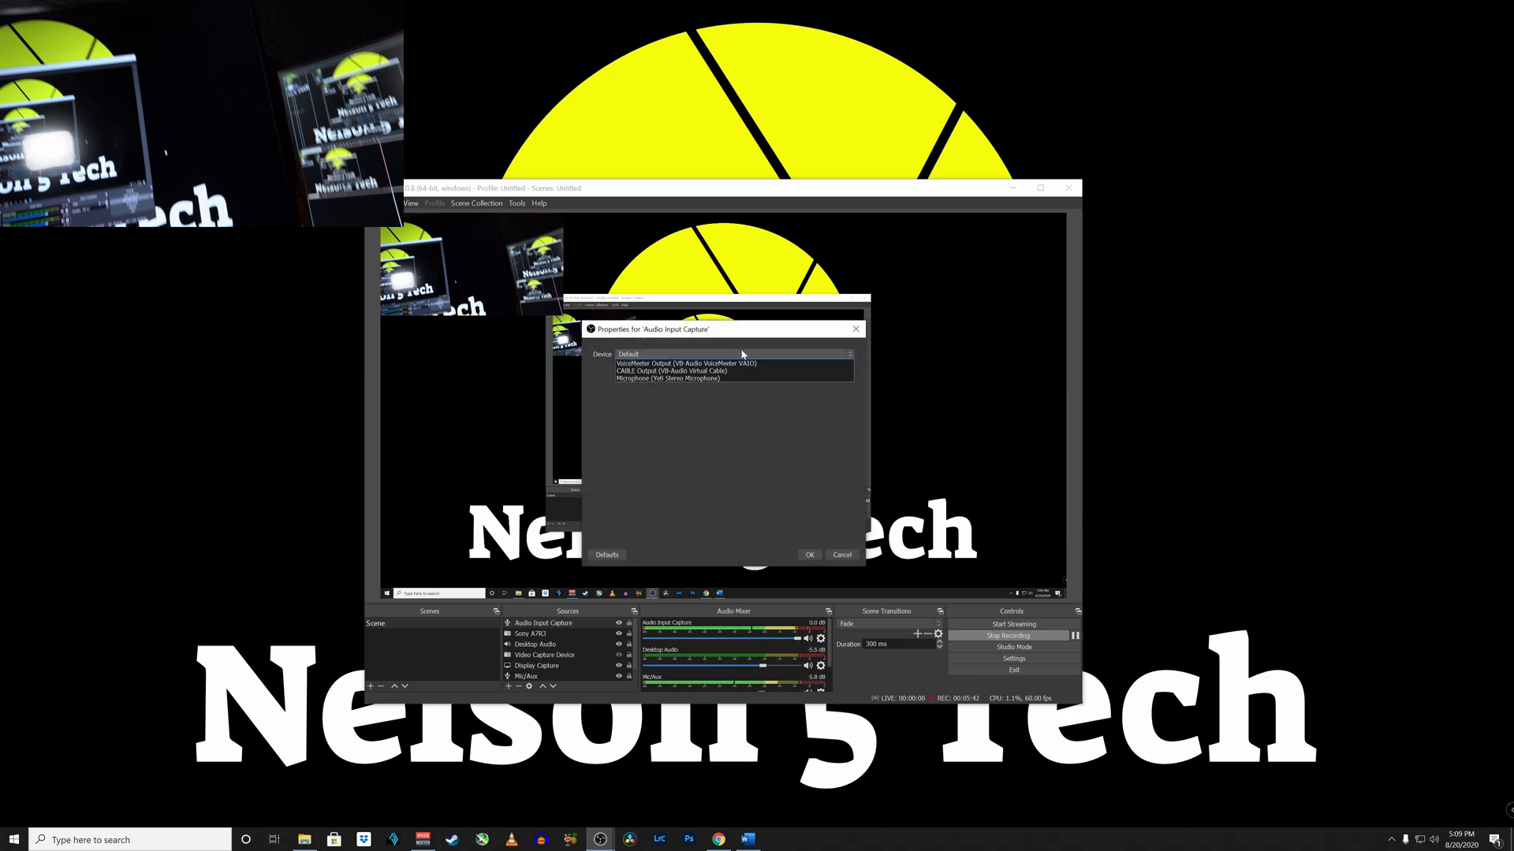
left_click(703, 385)
left_click(810, 555)
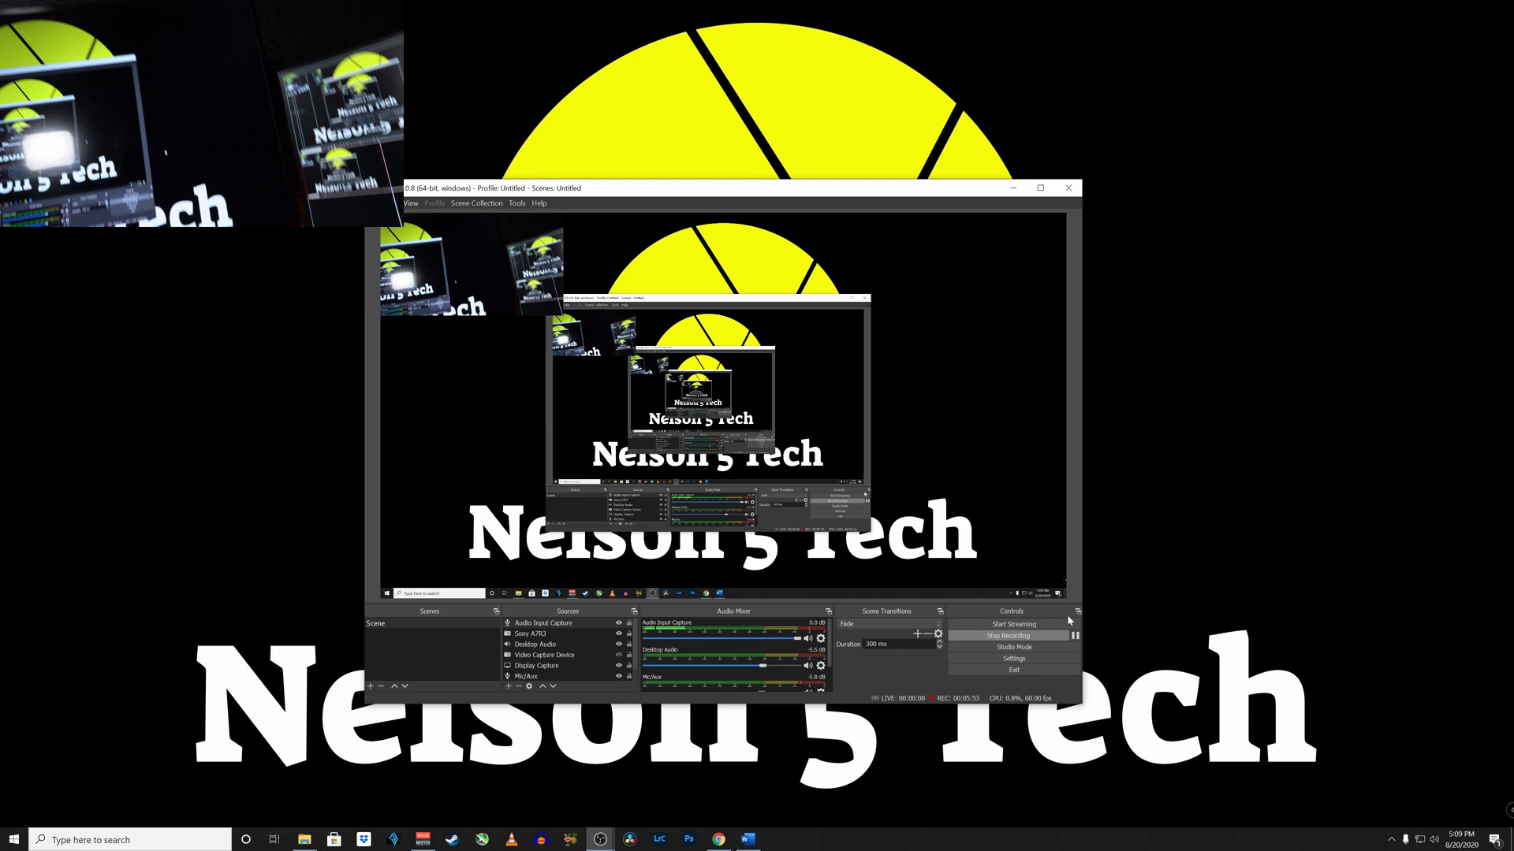
key("Delete")
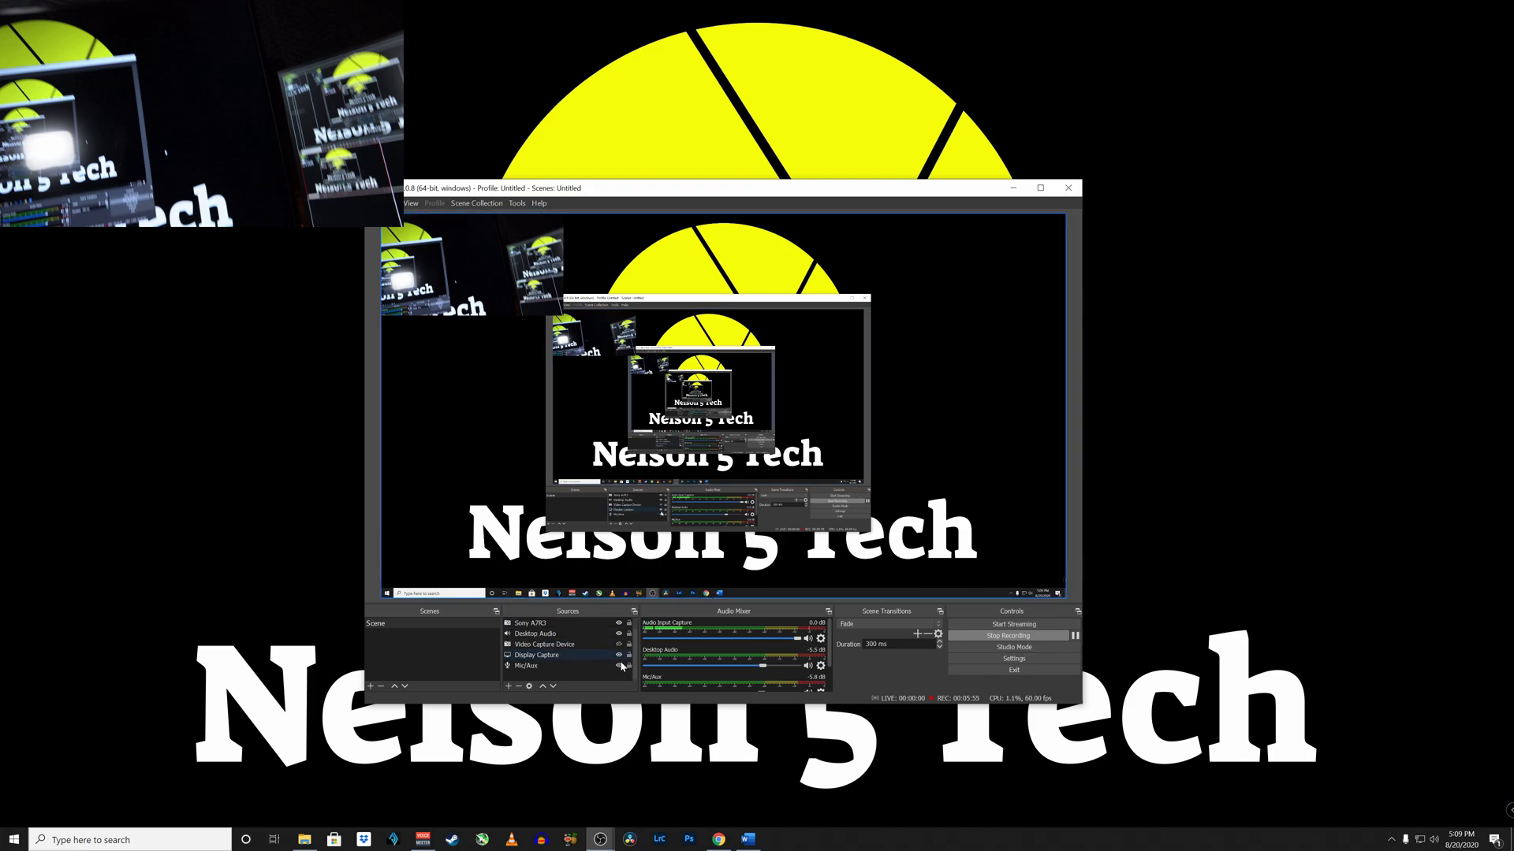